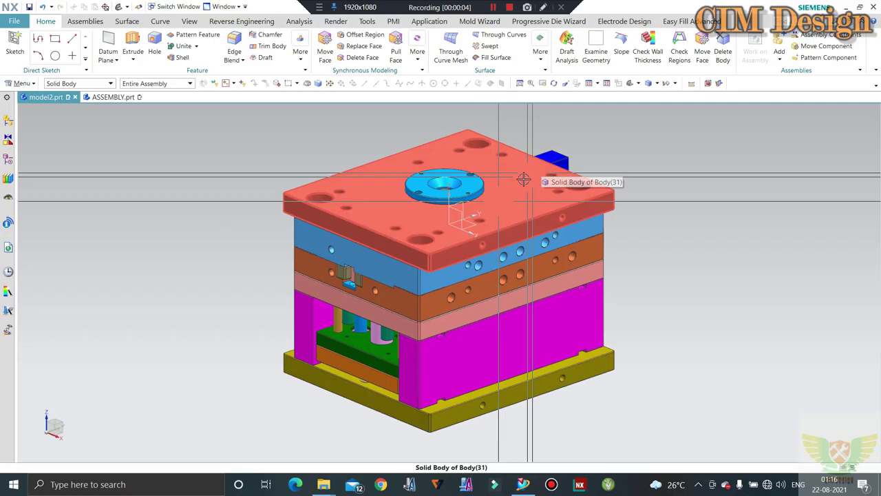
Orbit the model2.prt mold base assembly into an isometric view
mouse_move(461, 203)
middle_down()
mouse_move(469, 174)
mouse_move(549, 158)
middle_up()
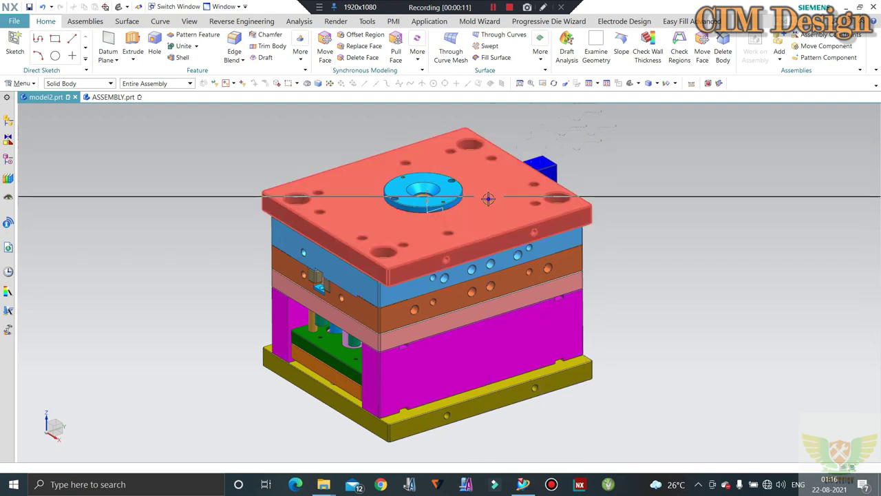
Hide the purple top plate, the blue plate and the white-and-blue part with Ctrl+B
click(404, 261)
key(ctrl+b)
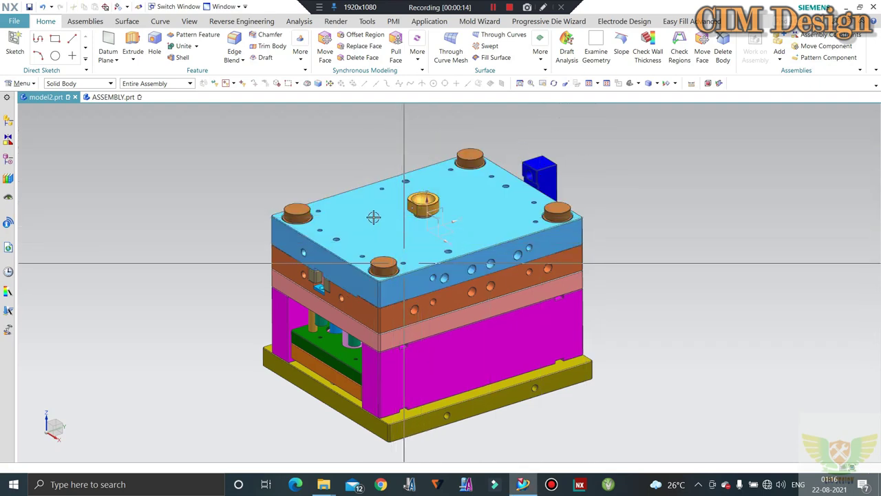
click(413, 261)
key(ctrl+b)
middle_drag(475, 254, 490, 255)
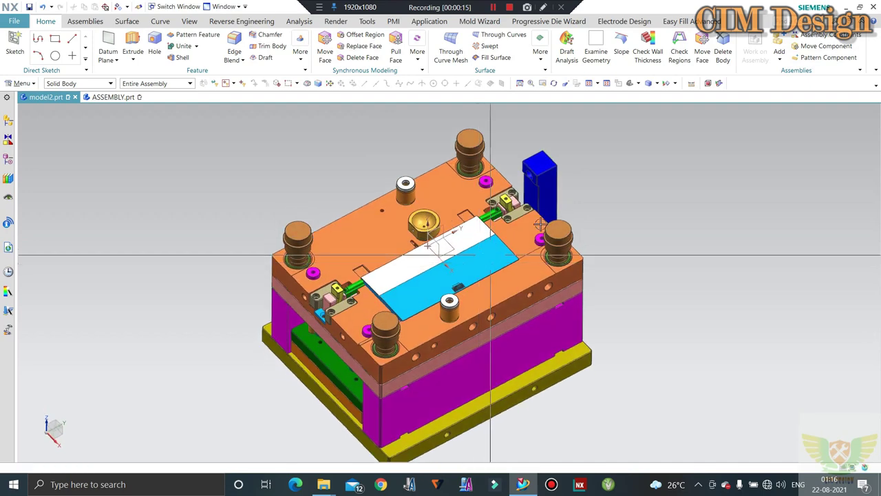
click(498, 257)
key(ctrl+b)
Orbit and zoom the exposed orange plate down to a low side view
scroll(535, 215, up, 3)
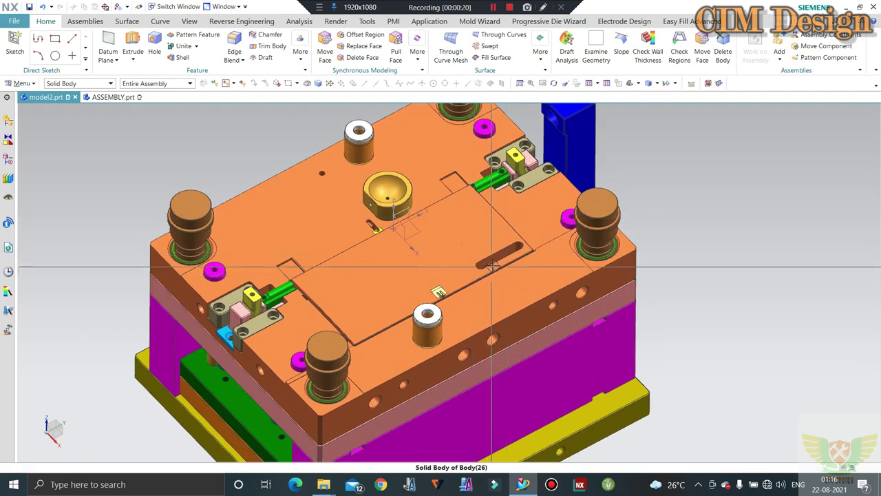
scroll(491, 266, down, 2)
mouse_move(491, 266)
middle_down()
mouse_move(489, 254)
mouse_move(596, 140)
mouse_move(586, 152)
mouse_move(593, 131)
mouse_move(517, 243)
middle_up()
scroll(518, 243, up, 2)
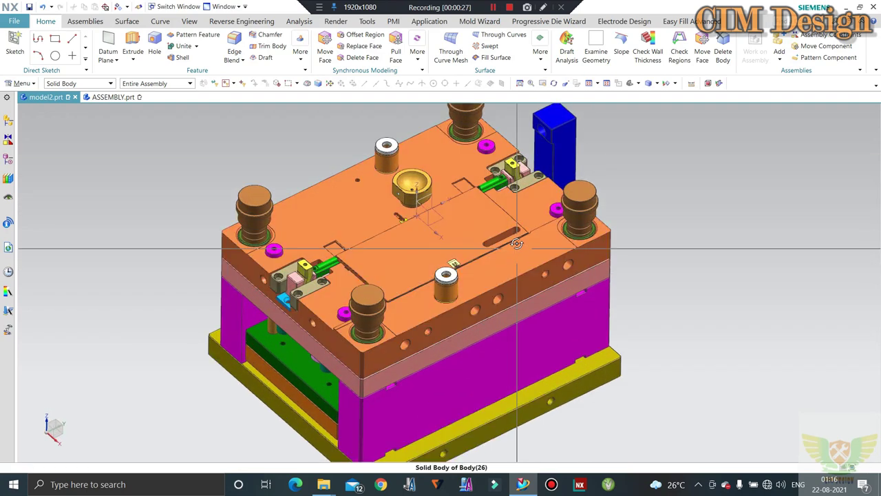
scroll(517, 243, down, 2)
middle_drag(517, 243, 436, 237)
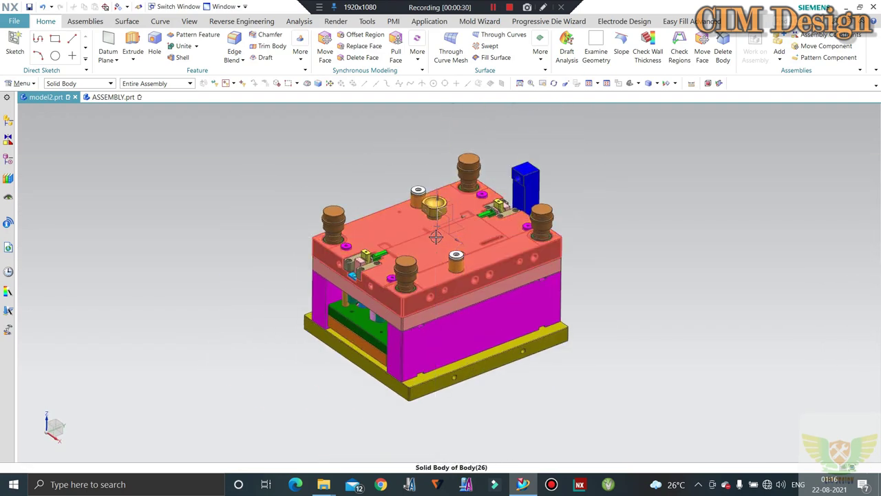
scroll(413, 241, up, 3)
scroll(393, 245, down, 3)
scroll(353, 246, up, 1)
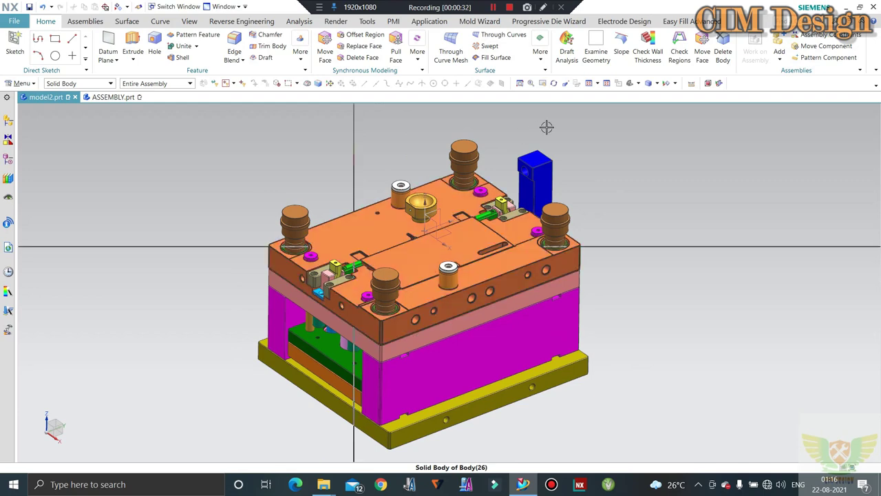
mouse_move(546, 126)
middle_down()
mouse_move(360, 305)
mouse_move(524, 202)
middle_up()
scroll(524, 201, up, 2)
scroll(524, 201, down, 1)
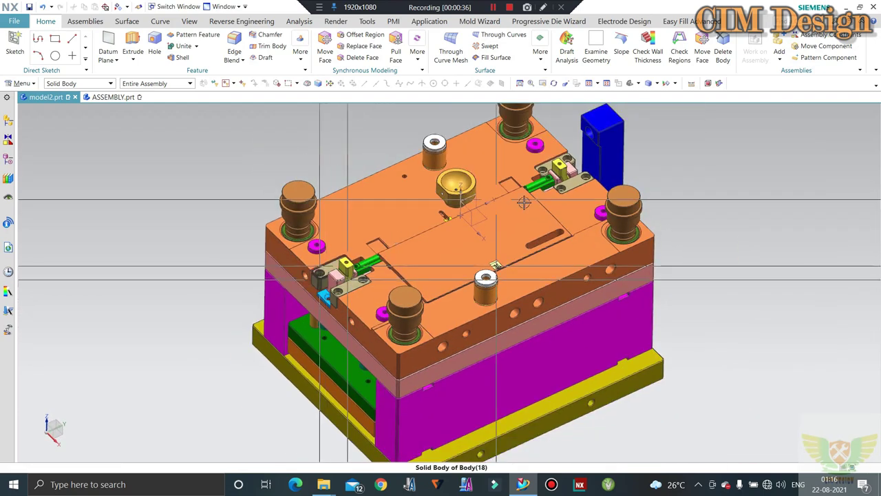
scroll(524, 202, up, 1)
Orbit the mold to look up at its underside, then back to isometric
middle_drag(433, 241, 480, 320)
scroll(481, 321, down, 3)
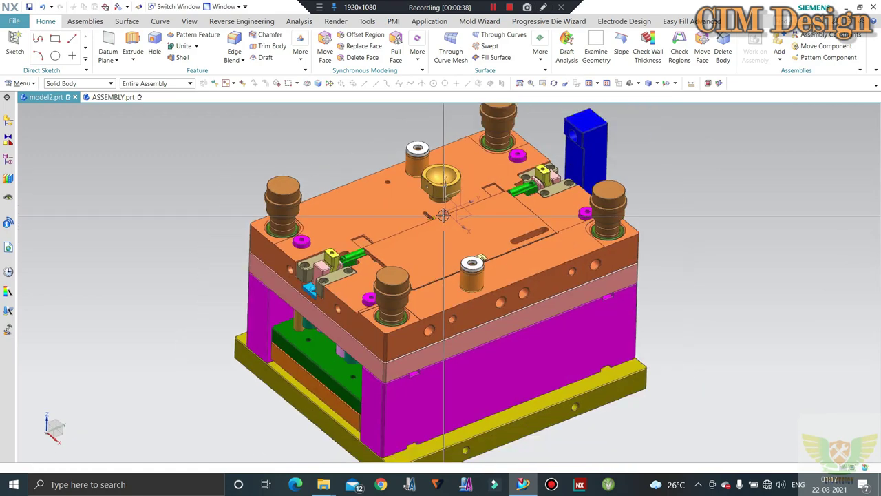
scroll(479, 310, up, 3)
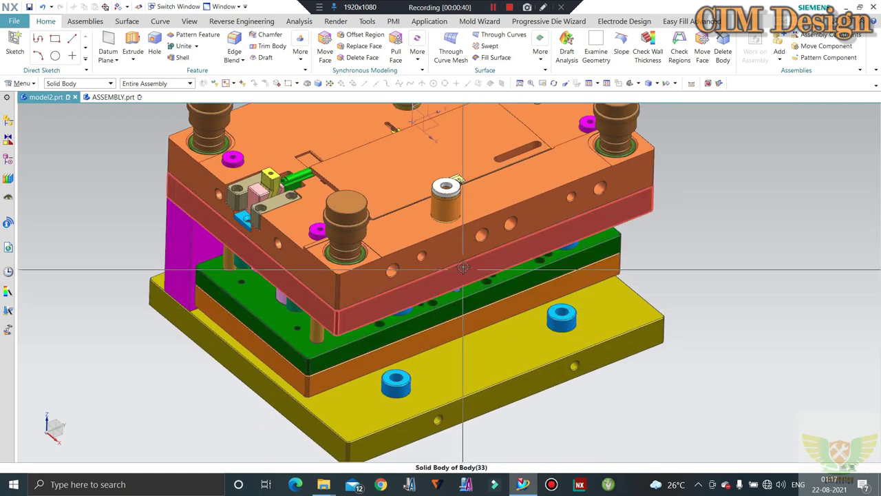
mouse_move(479, 310)
middle_down()
mouse_move(458, 225)
mouse_move(465, 240)
mouse_move(372, 248)
middle_up()
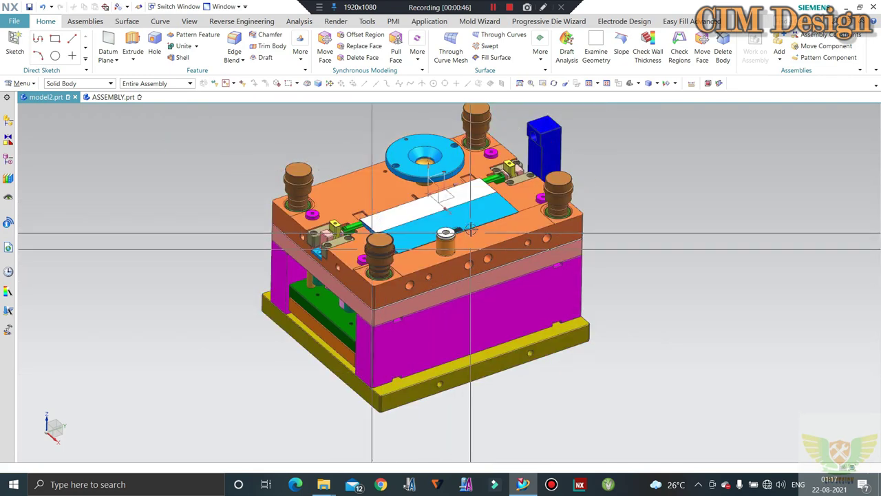
mouse_move(470, 230)
middle_down()
mouse_move(441, 230)
mouse_move(437, 199)
middle_up()
scroll(442, 230, up, 2)
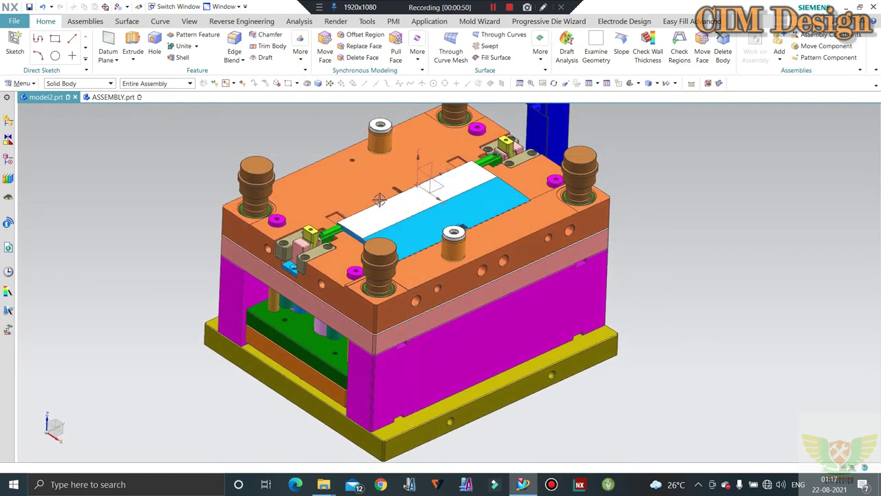
mouse_move(393, 121)
middle_down()
mouse_move(378, 179)
mouse_move(313, 190)
middle_up()
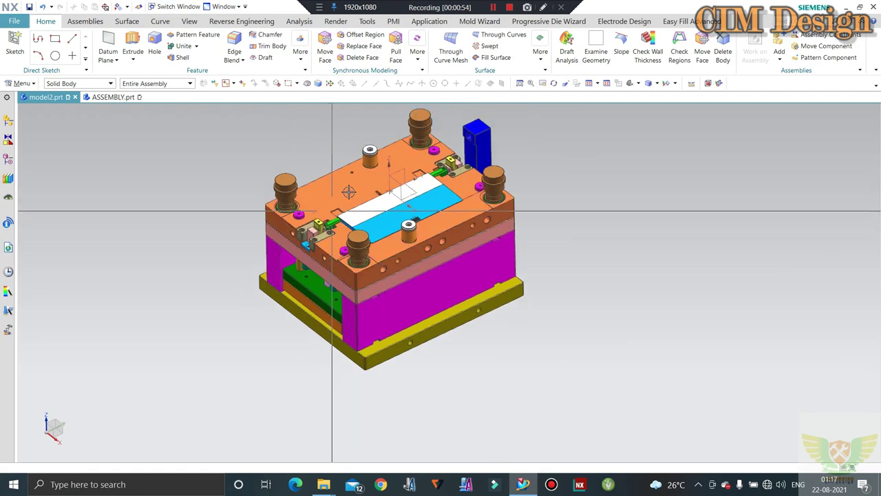
scroll(373, 141, up, 2)
Check a plate face with Geometric Properties, reading infinite radius, then close the results
key(ctrl+shift+g)
scroll(374, 143, up, 5)
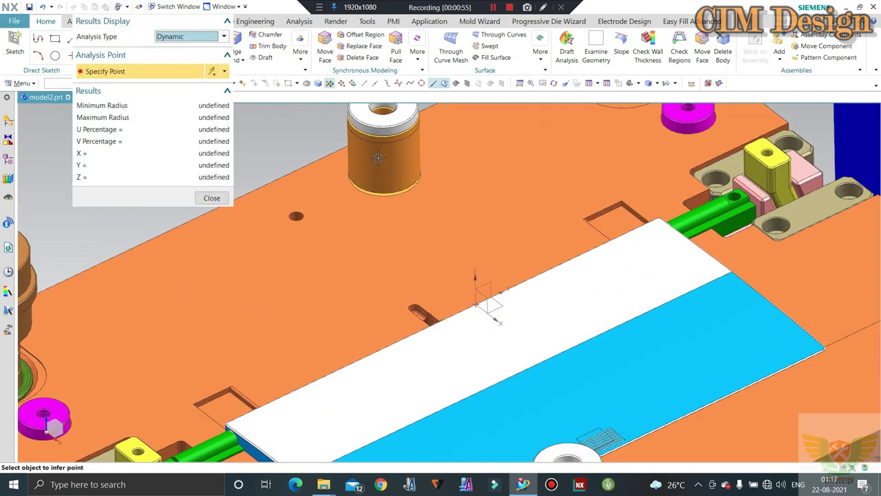
scroll(352, 174, down, 2)
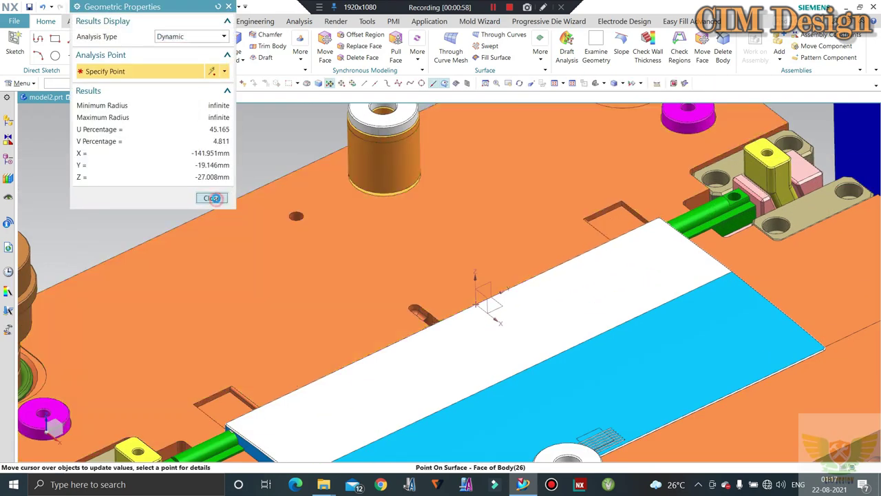
click(211, 197)
scroll(411, 193, down, 2)
scroll(412, 194, down, 2)
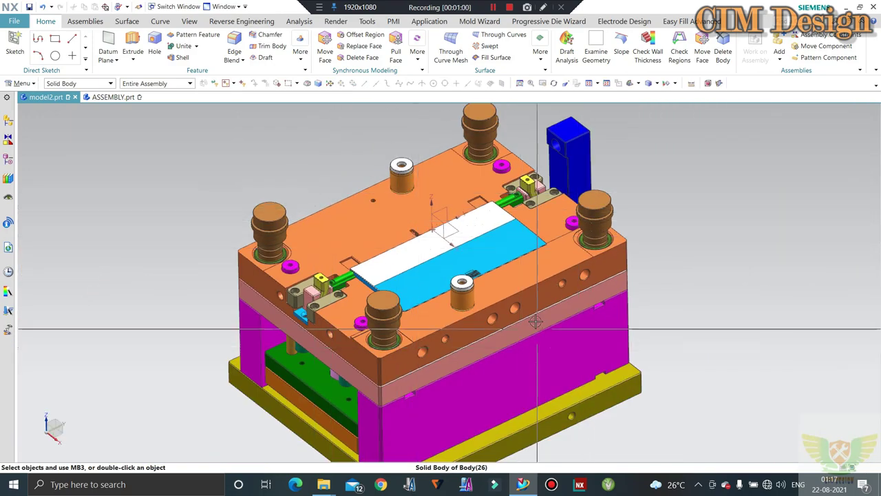
Orbit the mold around the side-action block at the orange plate's corner
mouse_move(536, 321)
middle_down()
mouse_move(456, 266)
mouse_move(353, 237)
middle_up()
scroll(352, 238, up, 2)
scroll(352, 237, up, 3)
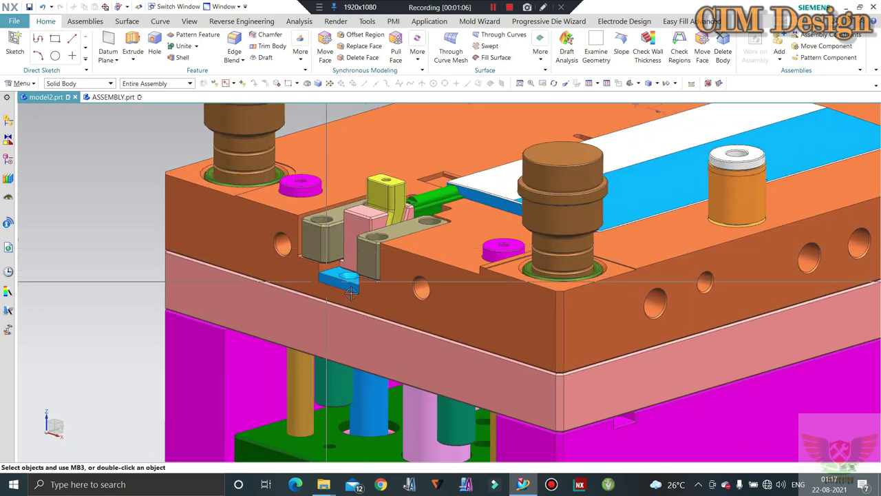
scroll(352, 292, down, 3)
middle_drag(351, 293, 367, 279)
scroll(367, 279, down, 2)
scroll(367, 279, up, 5)
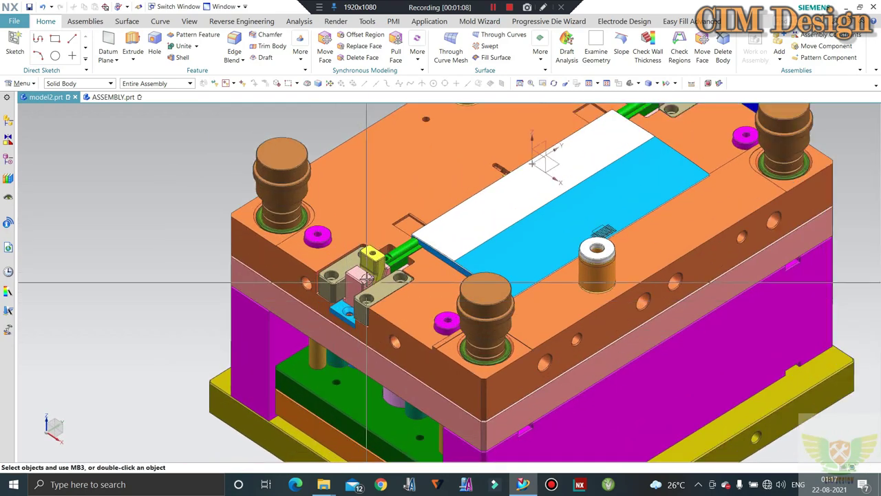
scroll(358, 275, up, 3)
scroll(381, 237, down, 3)
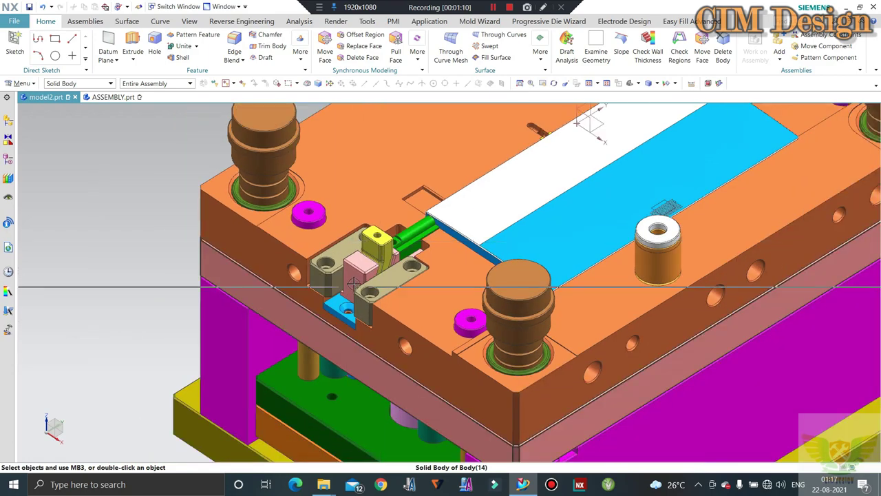
middle_drag(351, 261, 351, 261)
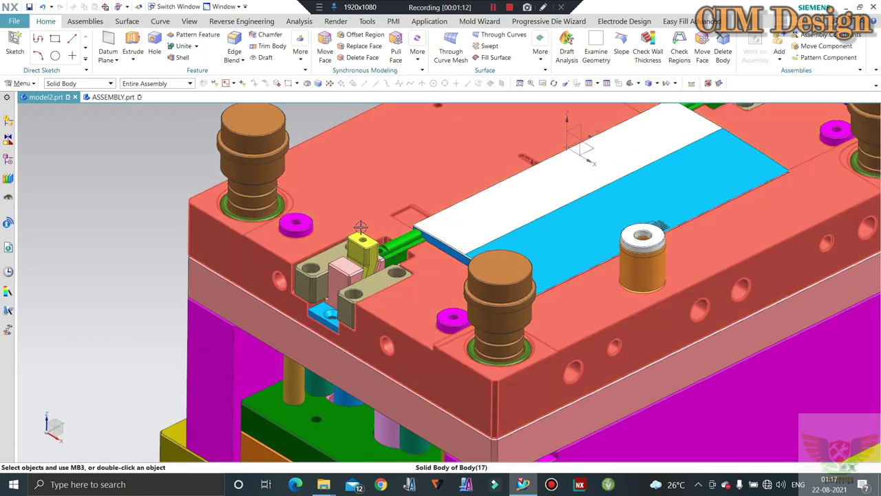
scroll(384, 255, down, 3)
scroll(372, 274, up, 2)
mouse_move(372, 273)
middle_down()
mouse_move(366, 233)
mouse_move(361, 241)
middle_up()
Zoom in and out on the lifter and slider blocks in the corner pocket
scroll(366, 233, up, 3)
scroll(364, 238, down, 3)
scroll(360, 241, up, 3)
scroll(369, 212, up, 2)
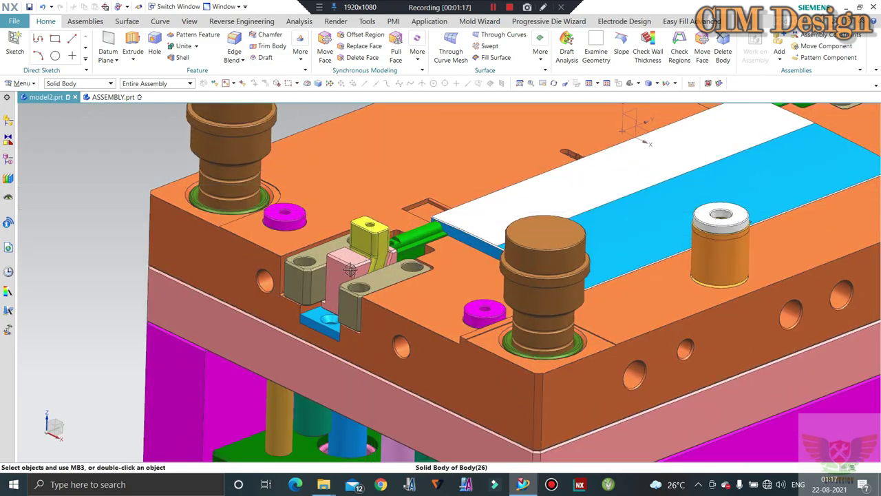
scroll(320, 292, down, 3)
scroll(333, 276, up, 3)
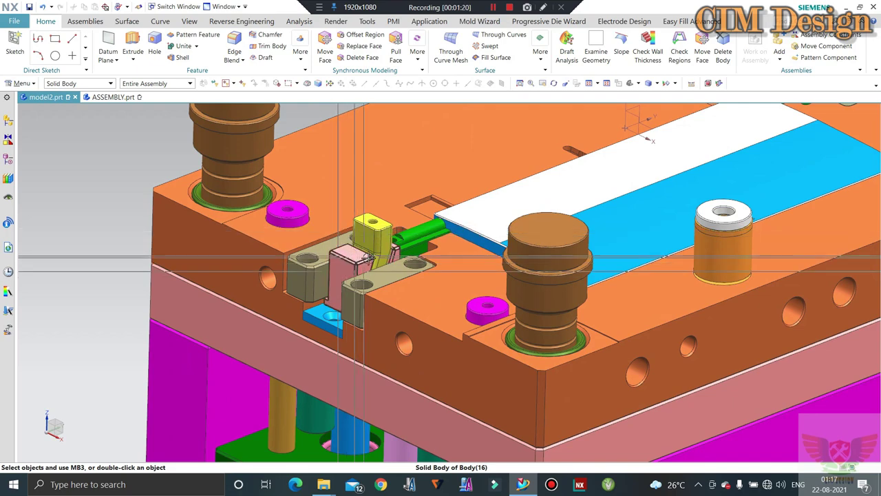
scroll(314, 275, down, 2)
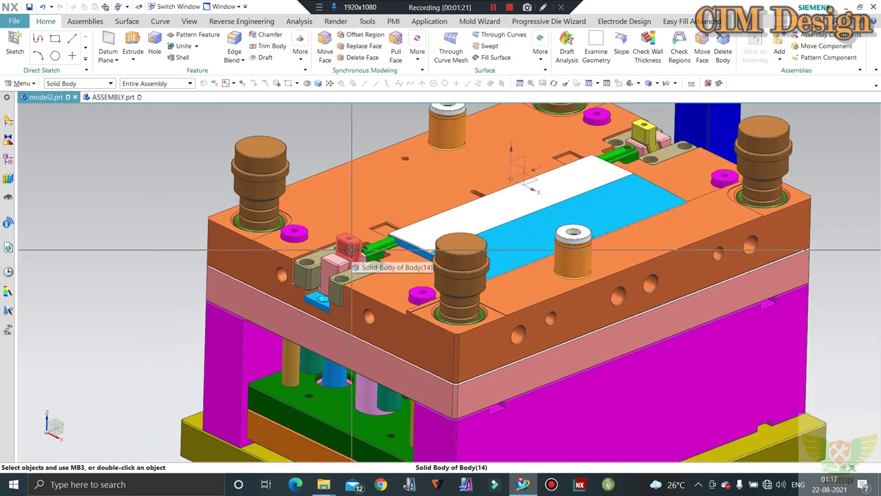
scroll(328, 257, up, 2)
scroll(339, 253, down, 3)
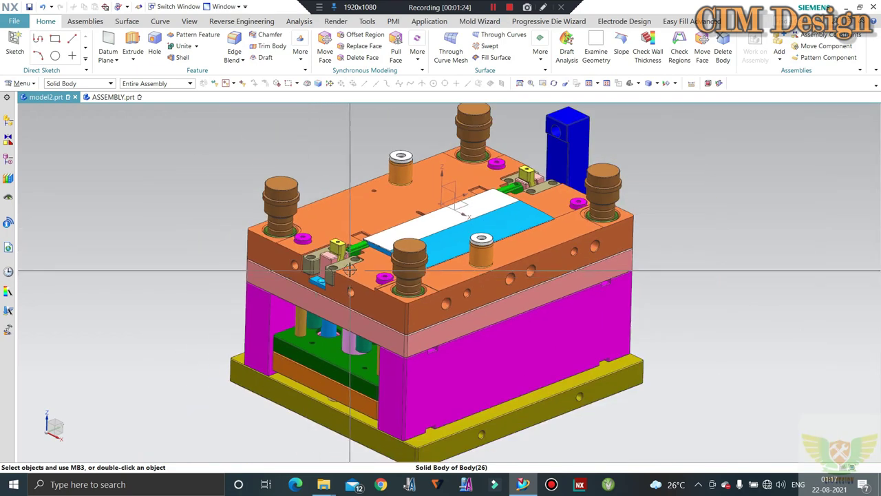
scroll(310, 248, up, 3)
scroll(285, 243, up, 2)
scroll(344, 253, down, 3)
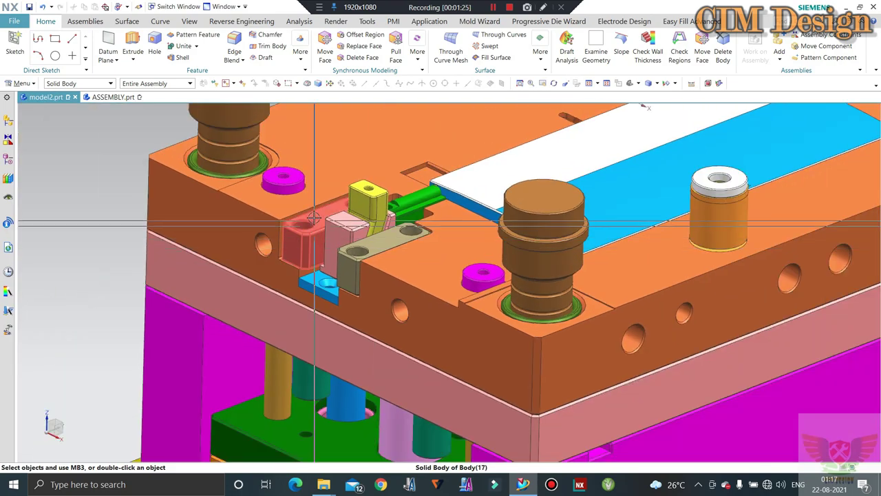
scroll(346, 217, down, 1)
scroll(347, 218, up, 2)
scroll(346, 217, up, 1)
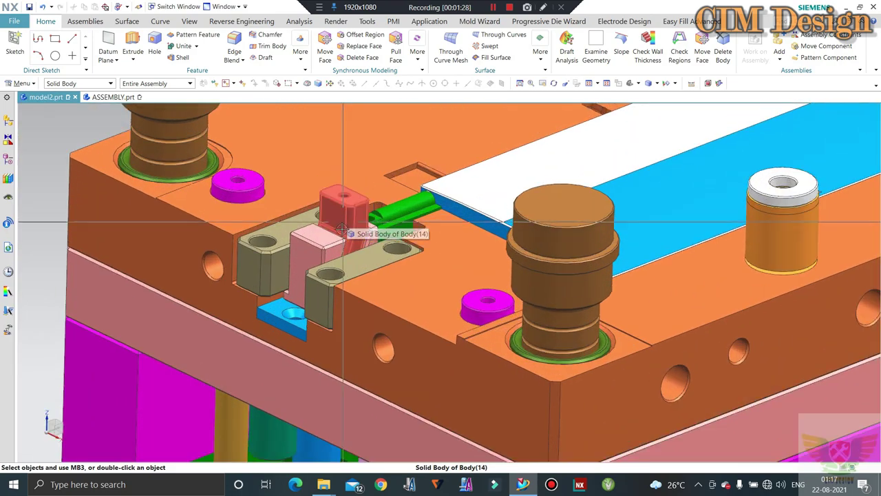
scroll(347, 217, down, 1)
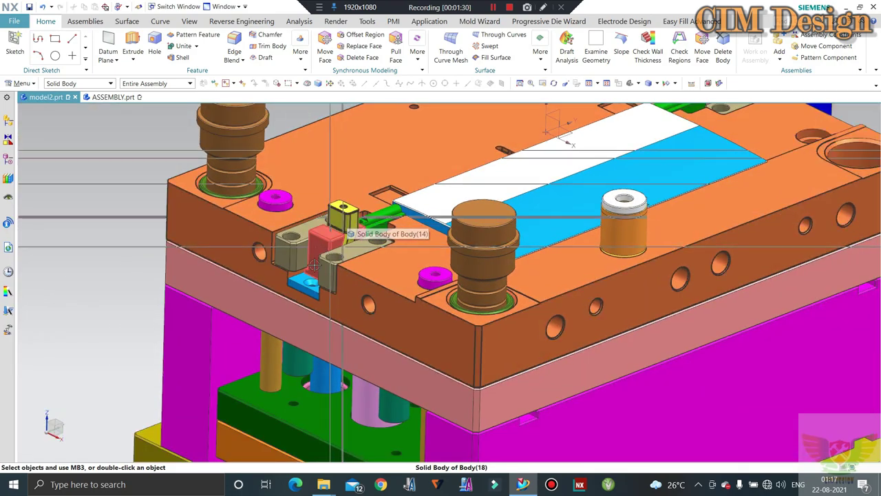
scroll(314, 266, up, 1)
scroll(301, 265, up, 1)
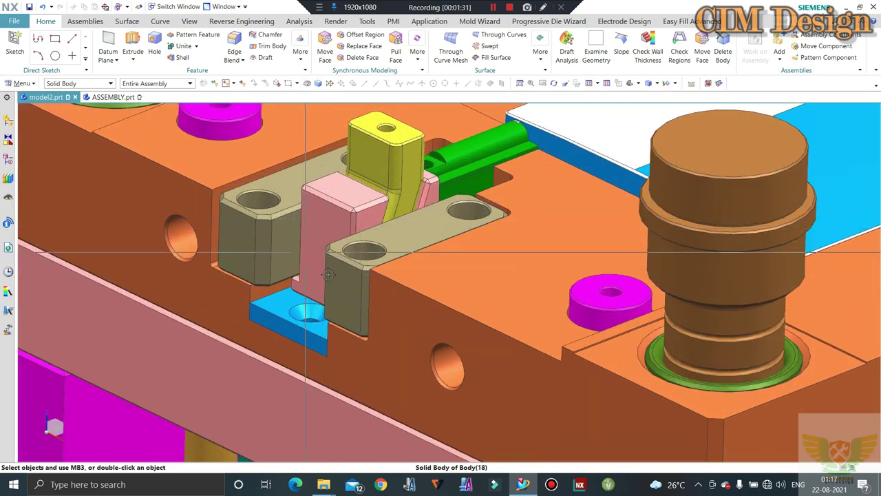
scroll(316, 228, down, 2)
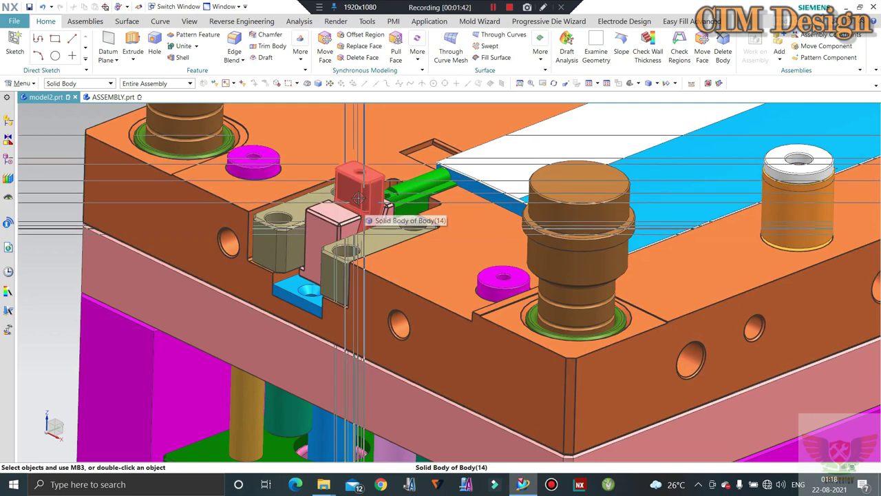
Zoom out and shift the mold assembly to show it whole
scroll(342, 217, down, 3)
scroll(372, 182, down, 3)
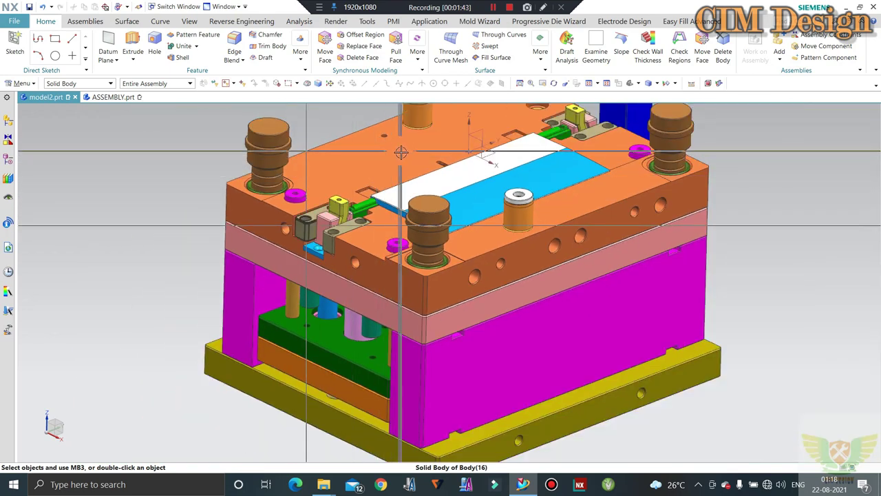
scroll(393, 166, up, 1)
scroll(385, 173, down, 2)
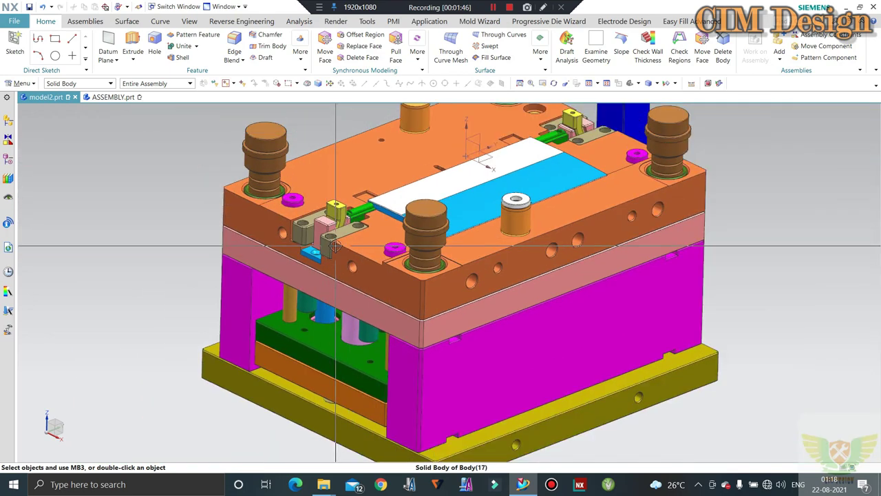
scroll(380, 182, down, 2)
shift+middle_drag(380, 181, 416, 211)
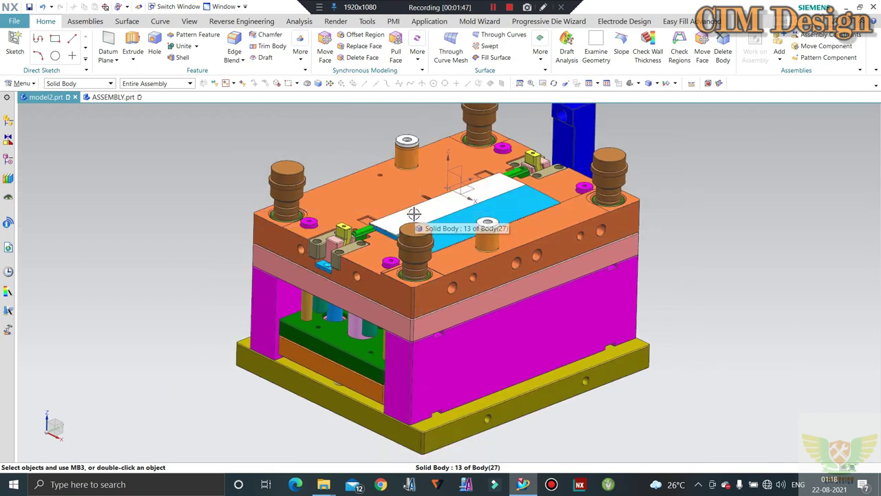
scroll(392, 234, up, 2)
scroll(369, 255, up, 1)
scroll(370, 254, down, 2)
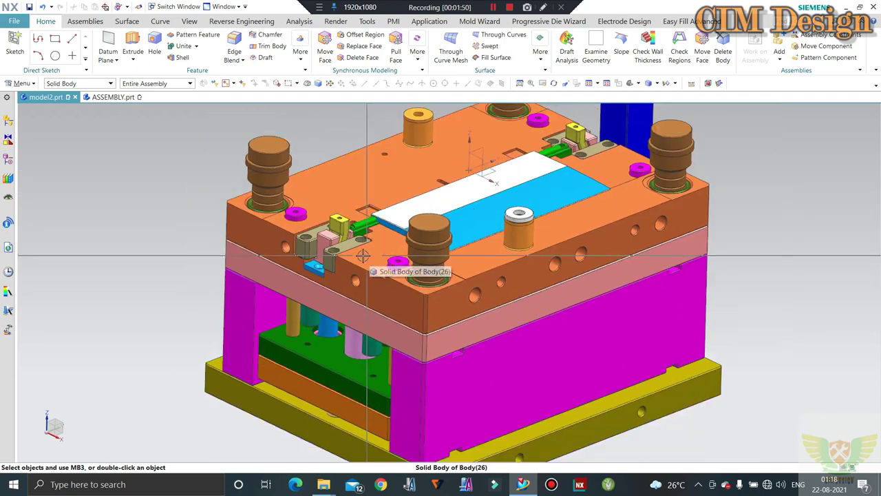
scroll(361, 256, down, 1)
scroll(361, 255, up, 2)
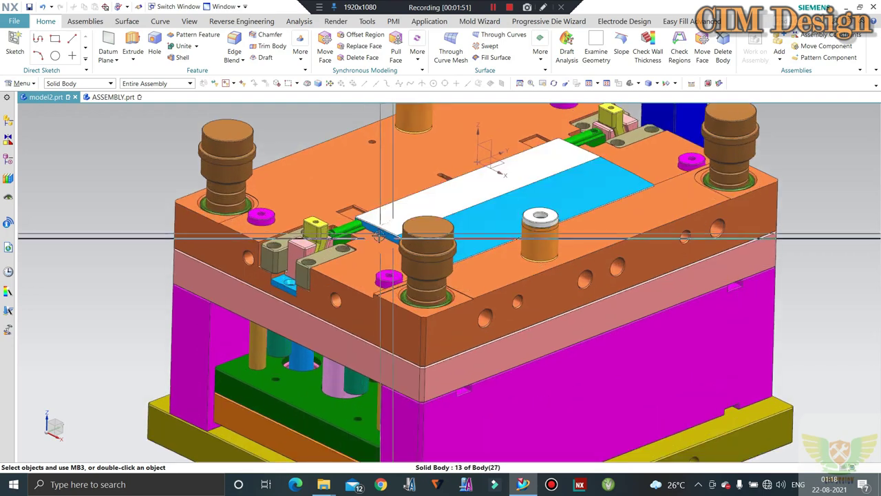
scroll(393, 244, down, 1)
scroll(422, 235, down, 1)
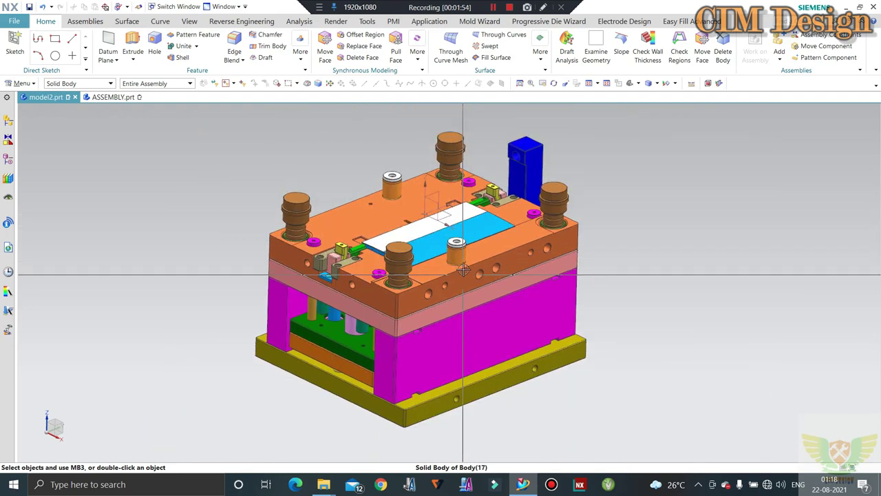
Orbit the mold through side angles to a front view showing ejector pins and pillars
middle_drag(354, 301, 282, 262)
scroll(283, 263, up, 1)
scroll(299, 252, down, 2)
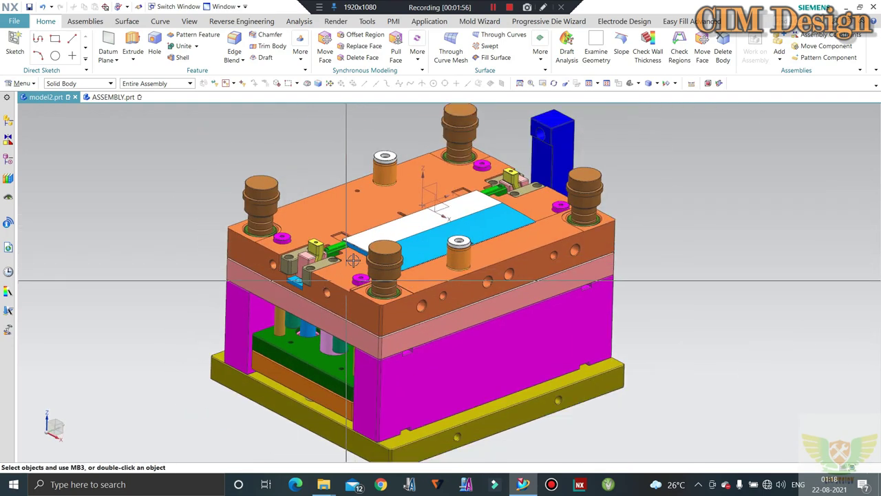
scroll(320, 260, up, 2)
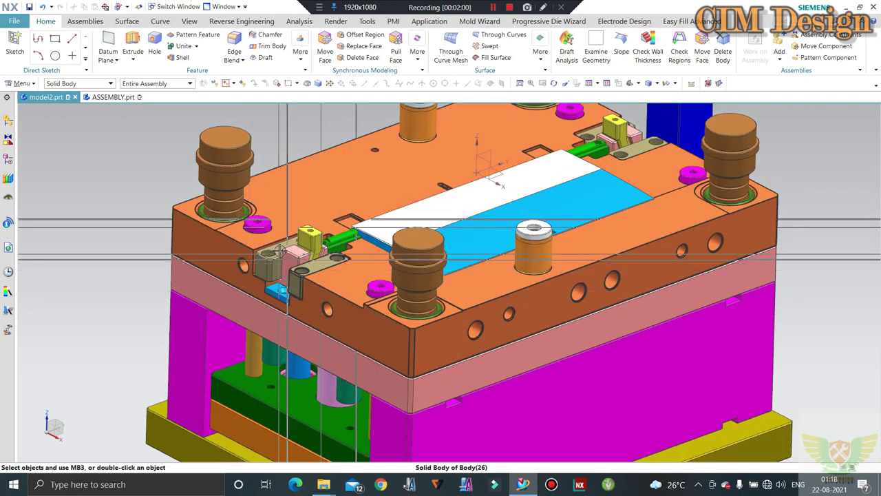
scroll(439, 199, down, 1)
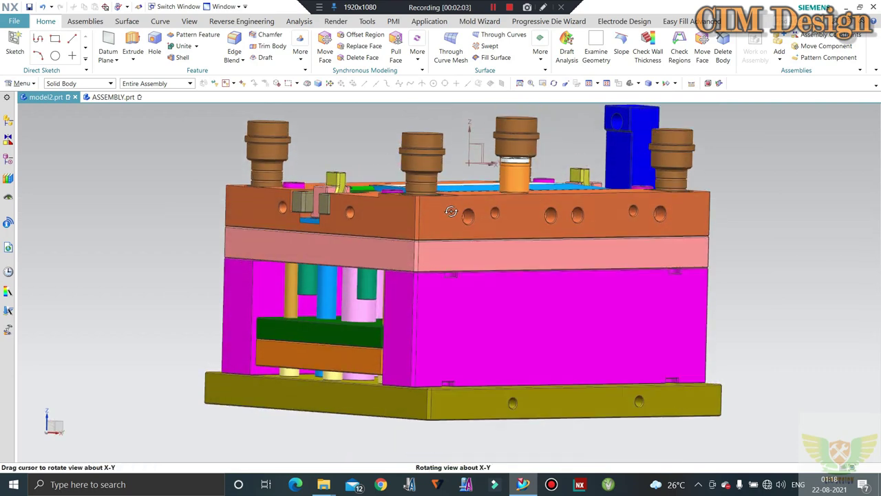
mouse_move(451, 205)
middle_down()
mouse_move(434, 218)
mouse_move(434, 201)
mouse_move(448, 220)
middle_up()
scroll(433, 218, down, 1)
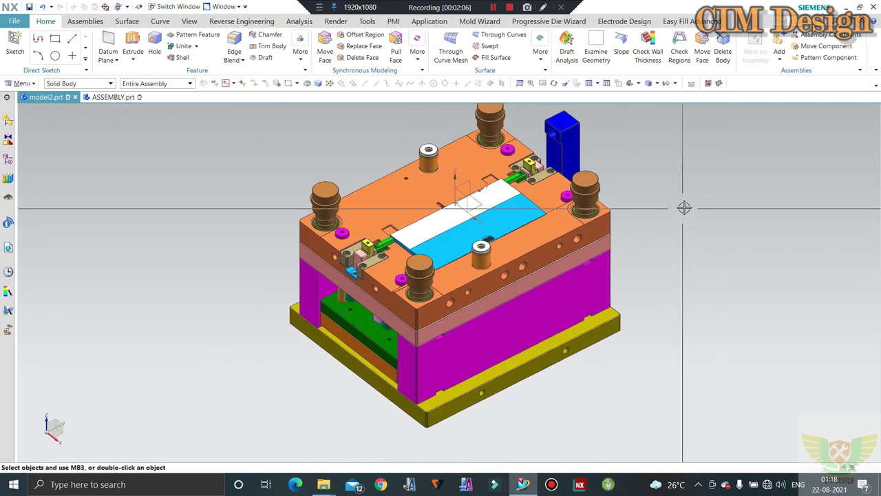
middle_drag(684, 203, 641, 202)
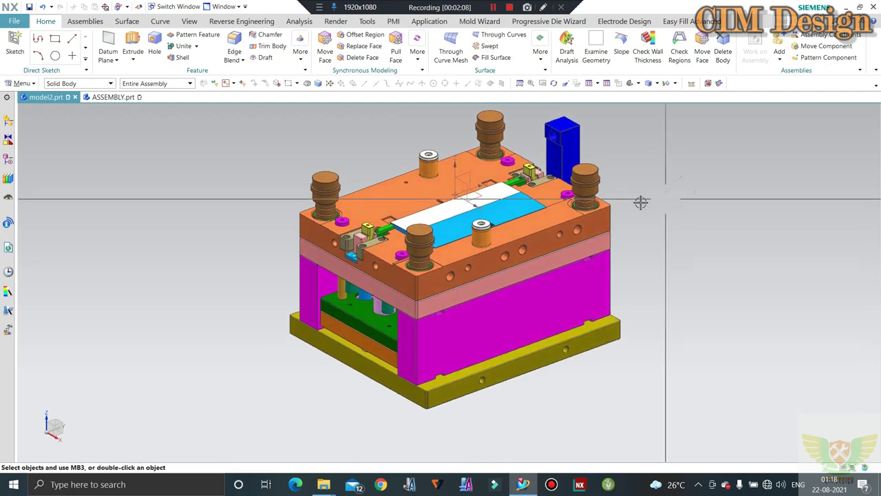
scroll(672, 176, up, 1)
scroll(640, 177, down, 1)
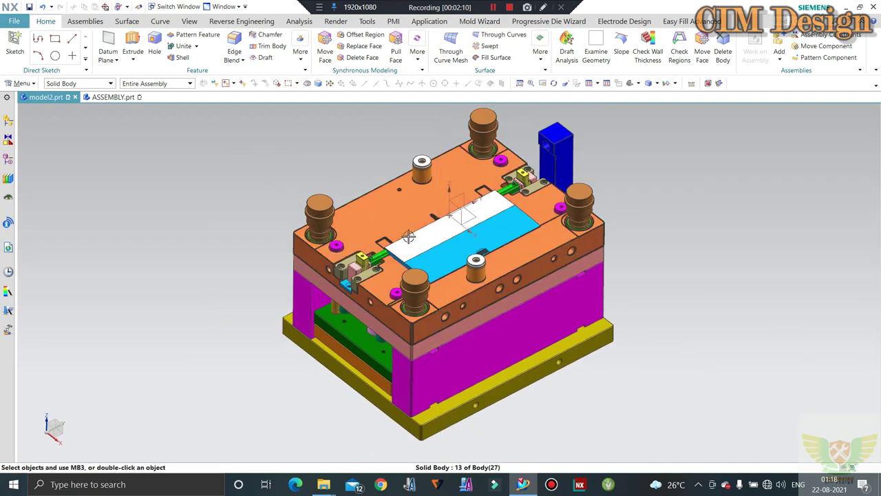
scroll(603, 177, up, 1)
scroll(685, 174, down, 1)
middle_drag(671, 177, 654, 188)
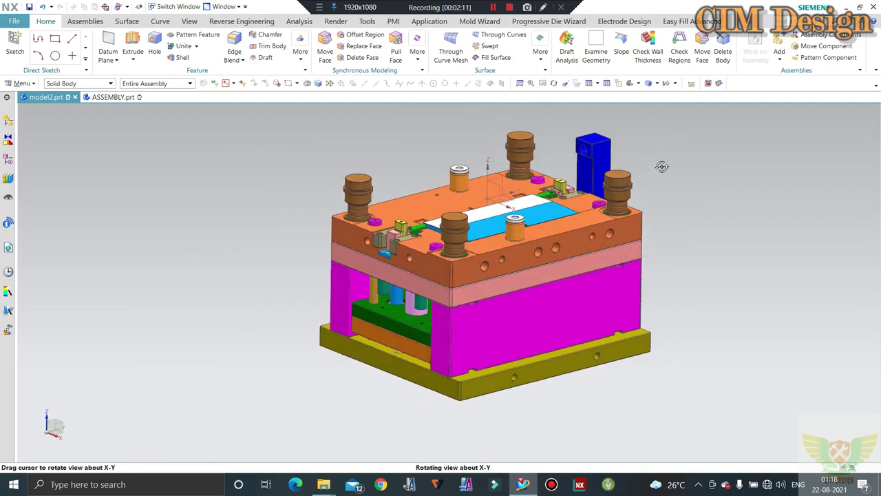
scroll(655, 189, up, 1)
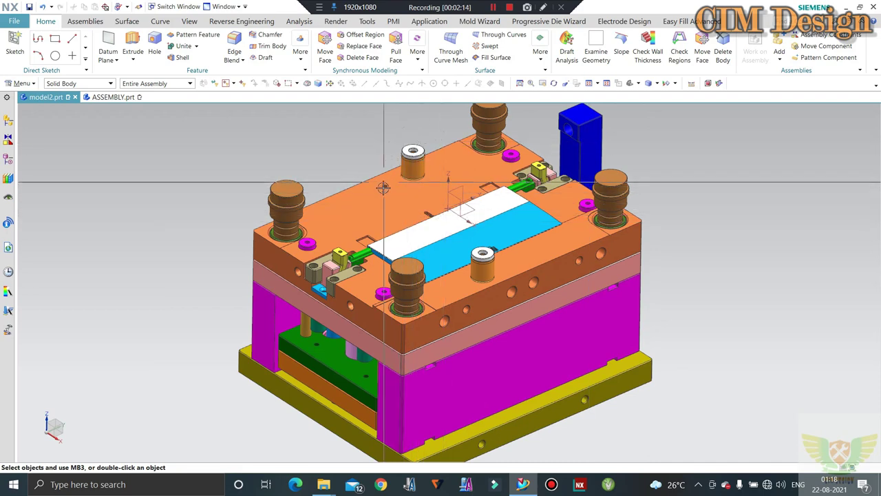
scroll(384, 187, down, 1)
mouse_move(649, 195)
middle_down()
mouse_move(452, 266)
mouse_move(379, 258)
mouse_move(401, 262)
mouse_move(353, 181)
middle_up()
scroll(452, 266, up, 1)
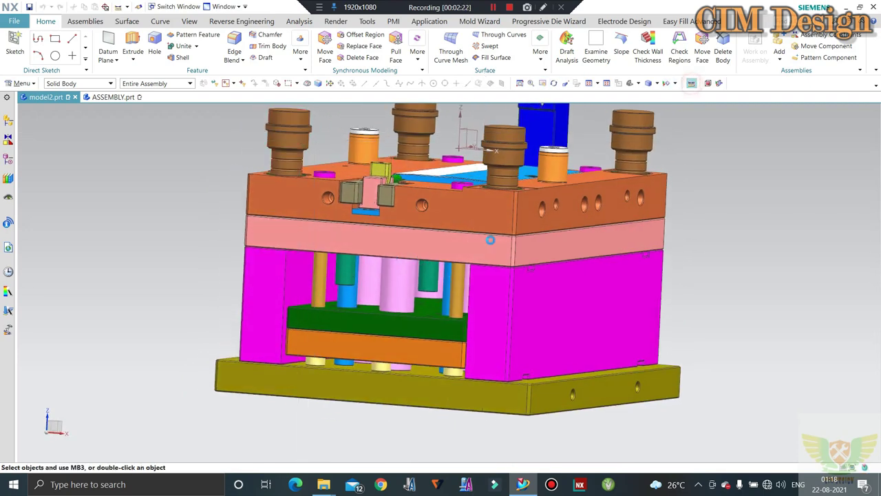
Measure the Z-projected distance from the green plate to the bushing's ring face: 25 mm
key(ctrl+shift+m)
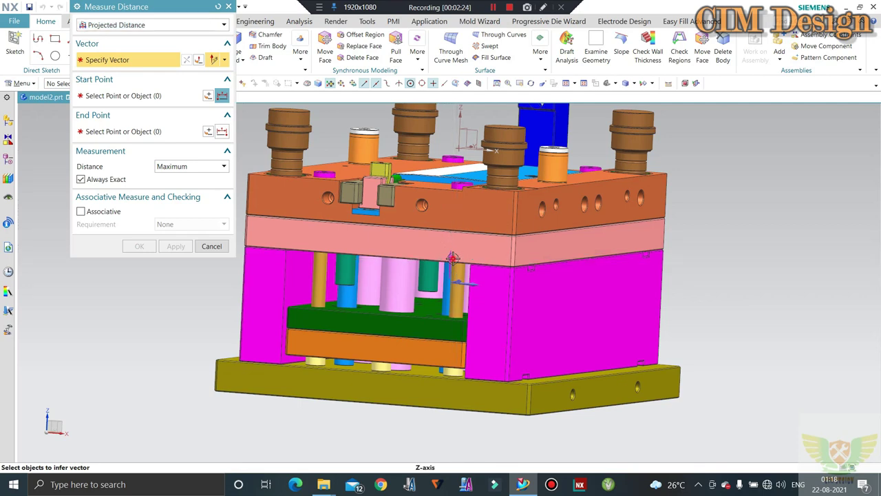
click(452, 258)
scroll(365, 308, down, 2)
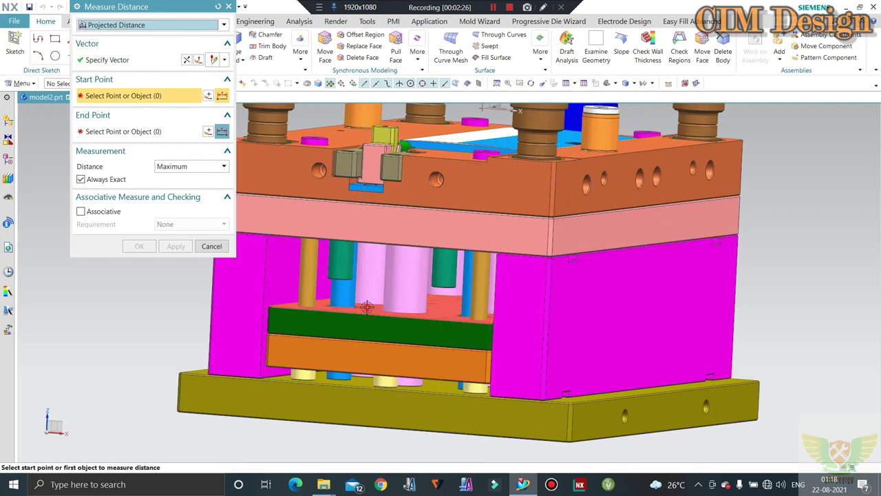
click(367, 308)
middle_drag(341, 346, 358, 251)
scroll(348, 200, down, 2)
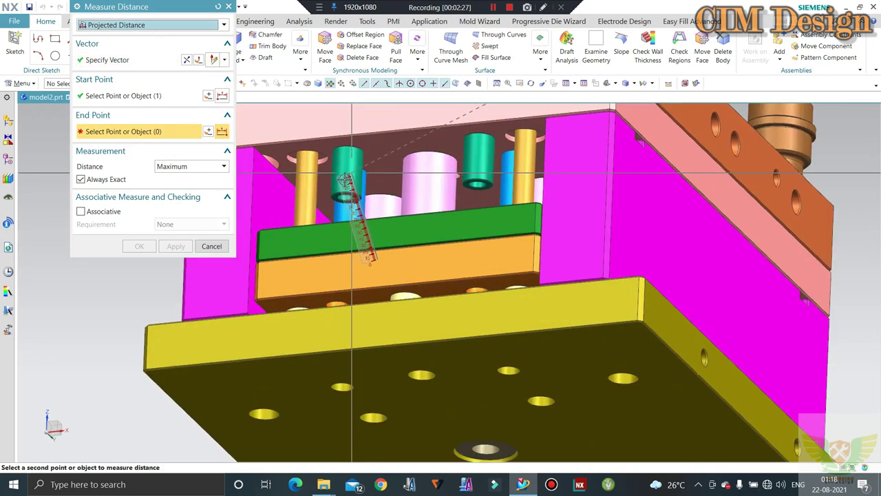
scroll(317, 207, down, 2)
scroll(309, 238, down, 2)
click(310, 238)
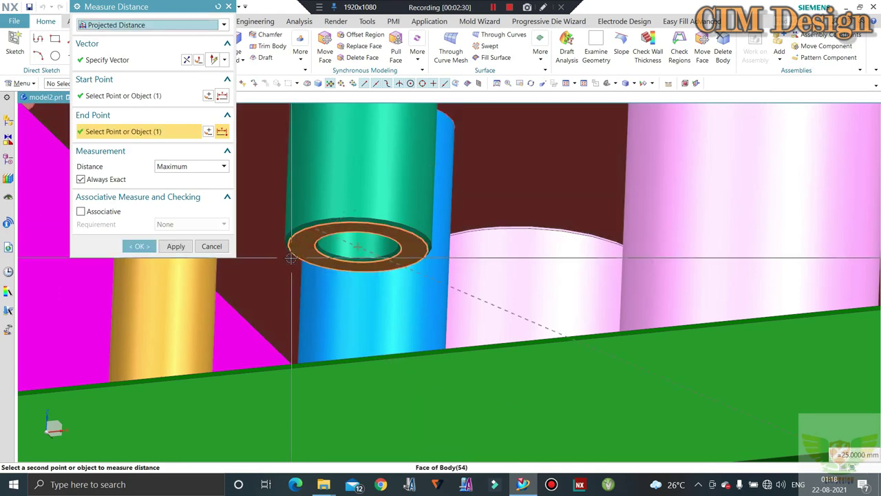
Cancel the measurement and zoom out to the whole mold
click(215, 246)
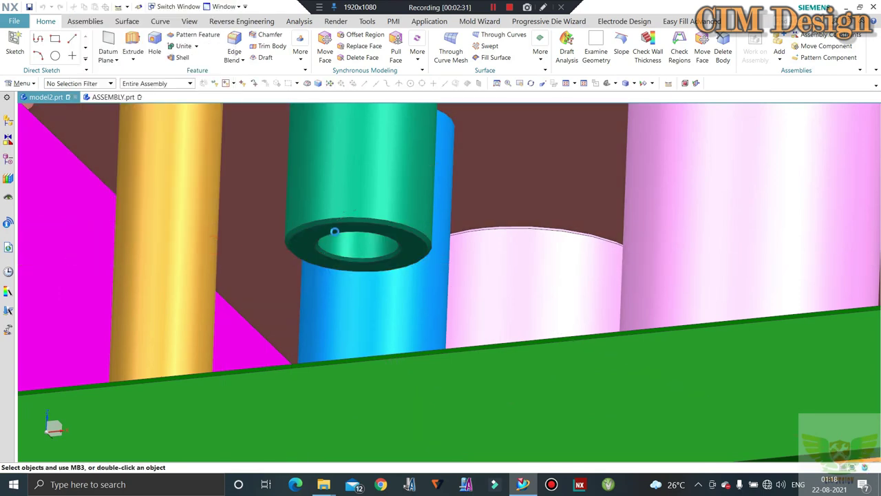
scroll(338, 227, up, 2)
scroll(348, 207, up, 2)
scroll(398, 199, up, 2)
Measure the projected distance from the yellow pillar's top to the plate face: 61 mm
scroll(398, 199, up, 3)
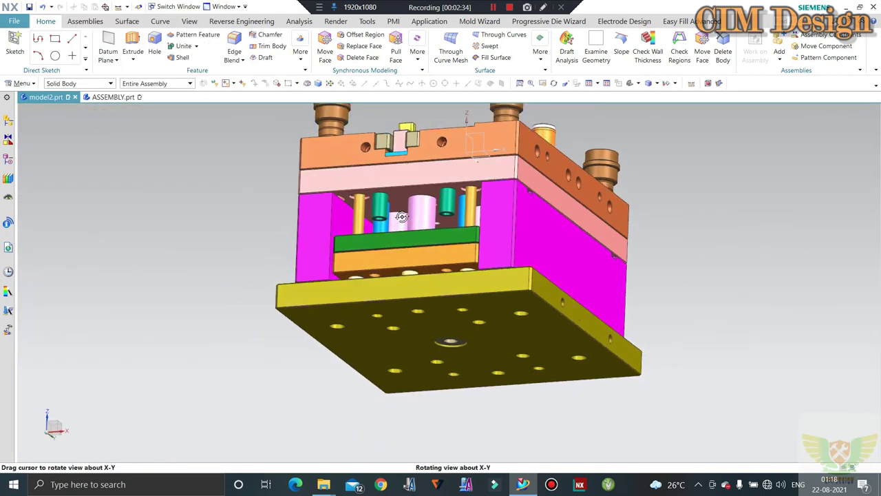
mouse_move(398, 199)
middle_down()
mouse_move(366, 283)
mouse_move(305, 177)
middle_up()
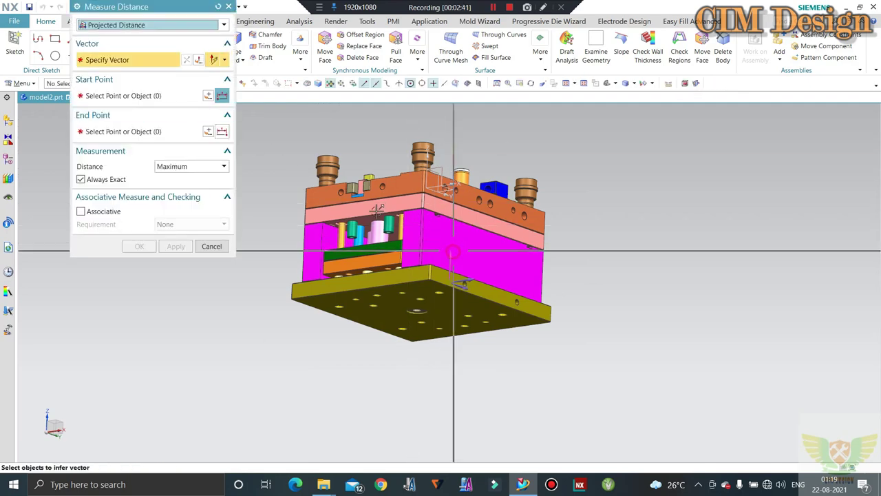
scroll(276, 182, up, 3)
scroll(299, 207, up, 3)
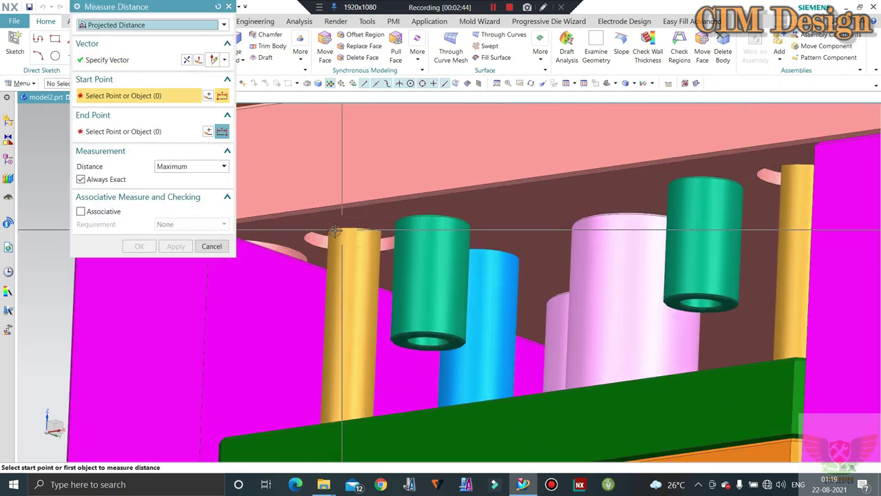
scroll(324, 232, up, 2)
click(324, 233)
scroll(345, 203, down, 3)
scroll(366, 173, down, 3)
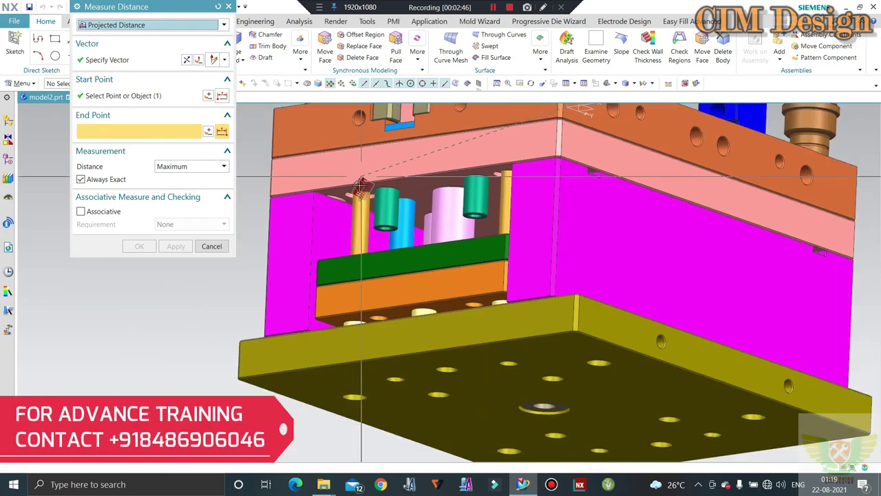
mouse_move(365, 172)
middle_down()
mouse_move(357, 209)
mouse_move(361, 327)
middle_up()
scroll(361, 326, up, 3)
scroll(361, 327, up, 2)
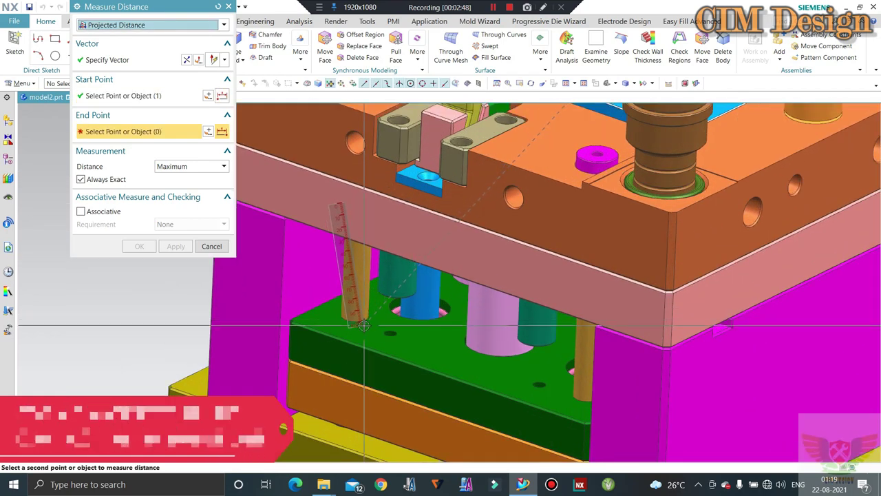
click(348, 330)
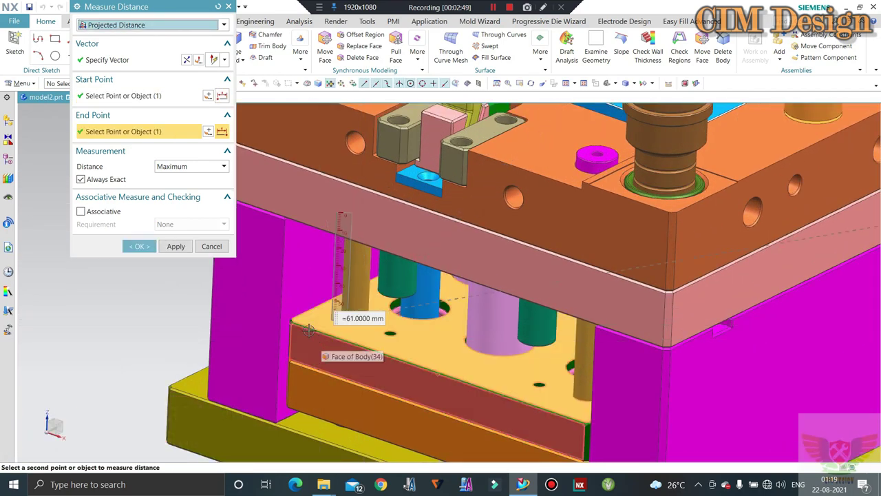
Close the distance measurement and zoom out
click(211, 247)
scroll(321, 256, down, 3)
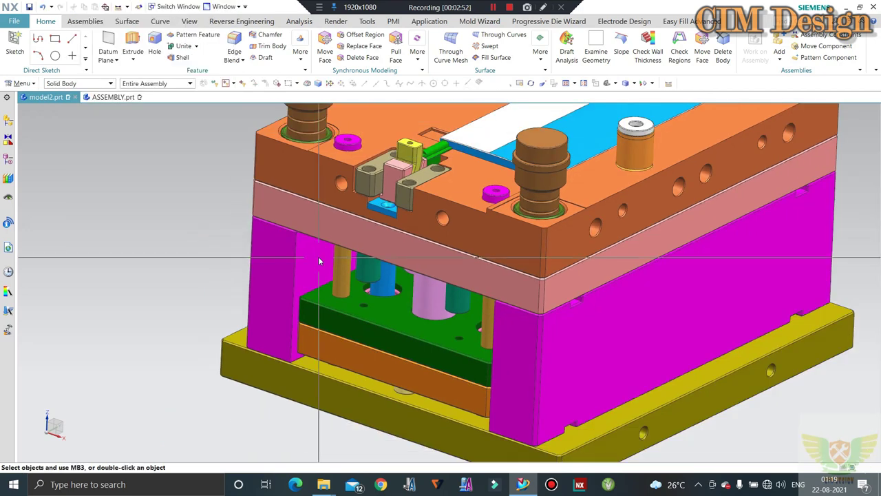
scroll(321, 255, down, 3)
mouse_move(321, 255)
middle_down()
mouse_move(322, 211)
mouse_move(386, 193)
middle_up()
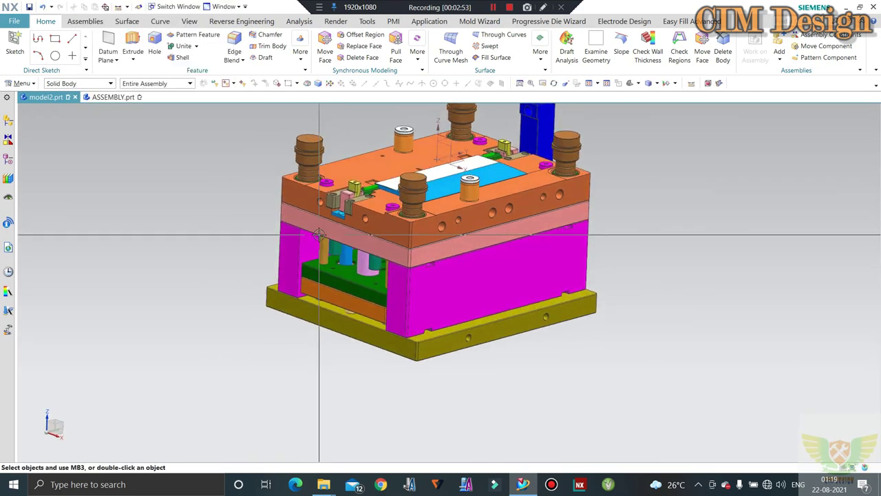
mouse_move(459, 260)
middle_down()
mouse_move(452, 203)
mouse_move(466, 176)
mouse_move(517, 142)
middle_up()
scroll(451, 203, up, 2)
mouse_move(496, 177)
middle_down()
mouse_move(503, 214)
mouse_move(465, 198)
mouse_move(452, 206)
middle_up()
scroll(475, 203, down, 2)
scroll(449, 222, up, 1)
scroll(450, 205, up, 3)
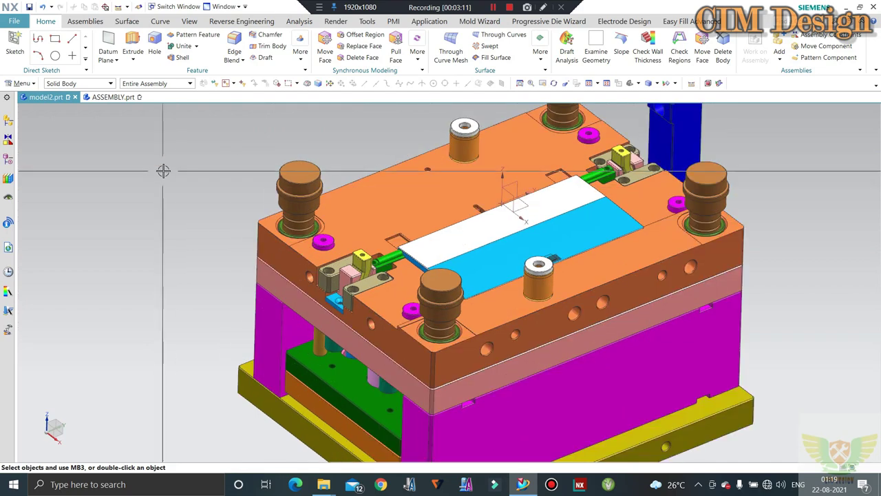
mouse_move(165, 167)
middle_down()
mouse_move(158, 153)
mouse_move(159, 164)
middle_up()
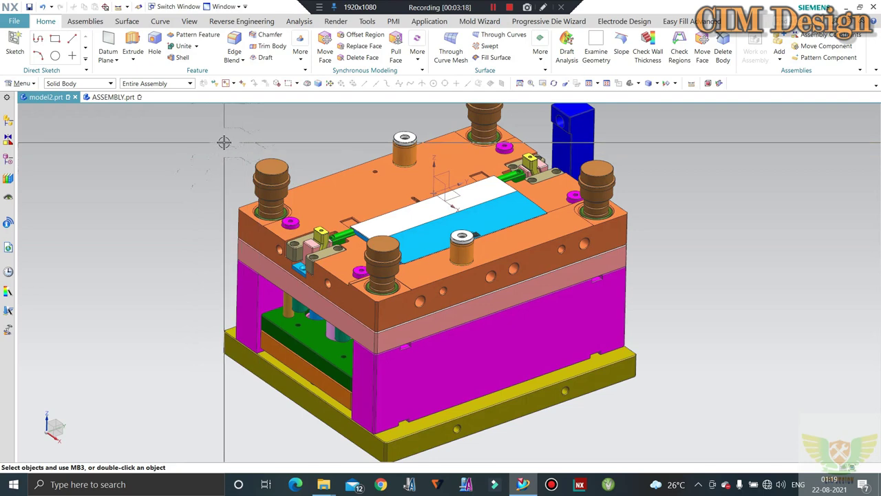
middle_drag(223, 142, 256, 151)
scroll(234, 164, up, 2)
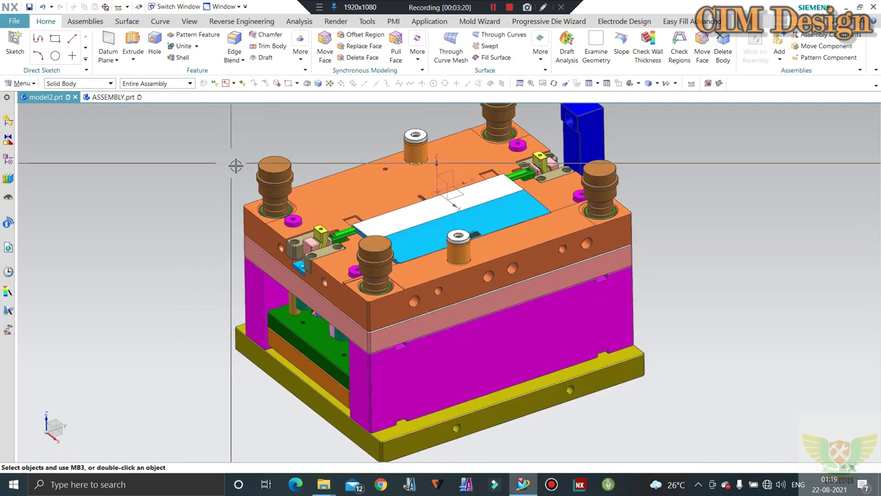
scroll(237, 165, down, 2)
scroll(236, 165, up, 2)
mouse_move(236, 166)
middle_down()
mouse_move(254, 159)
mouse_move(234, 187)
mouse_move(243, 166)
middle_up()
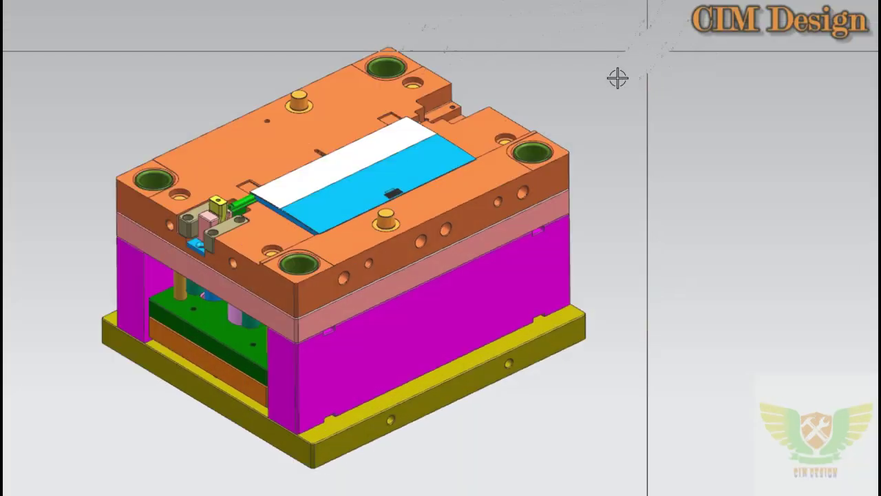
scroll(616, 87, up, 1)
scroll(616, 87, down, 2)
scroll(616, 87, up, 1)
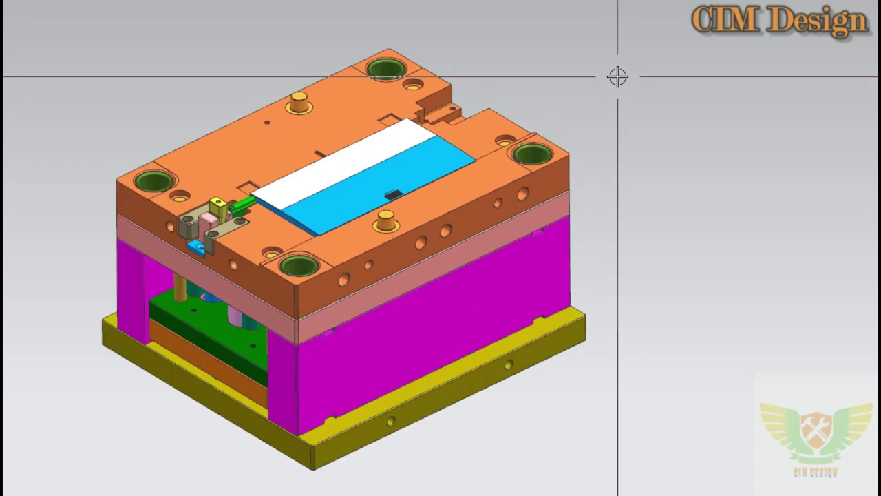
scroll(629, 62, down, 1)
scroll(630, 62, up, 1)
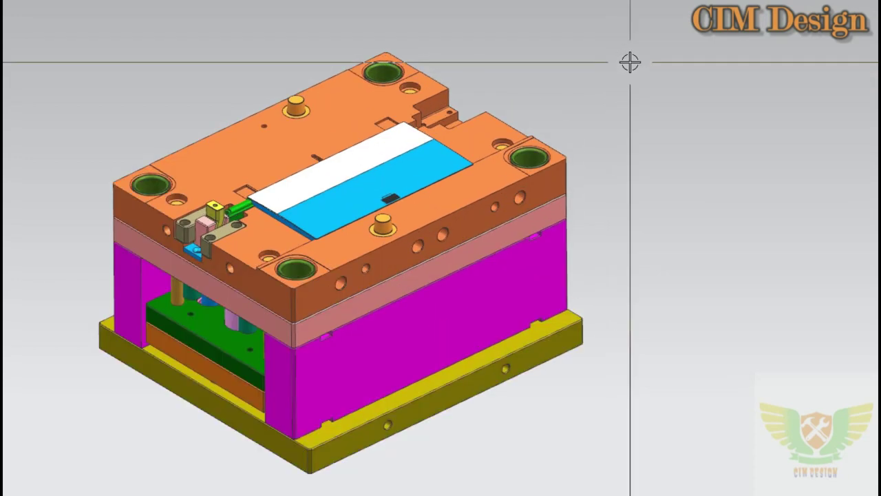
scroll(630, 62, down, 1)
scroll(634, 52, up, 1)
scroll(631, 55, down, 1)
scroll(623, 62, up, 1)
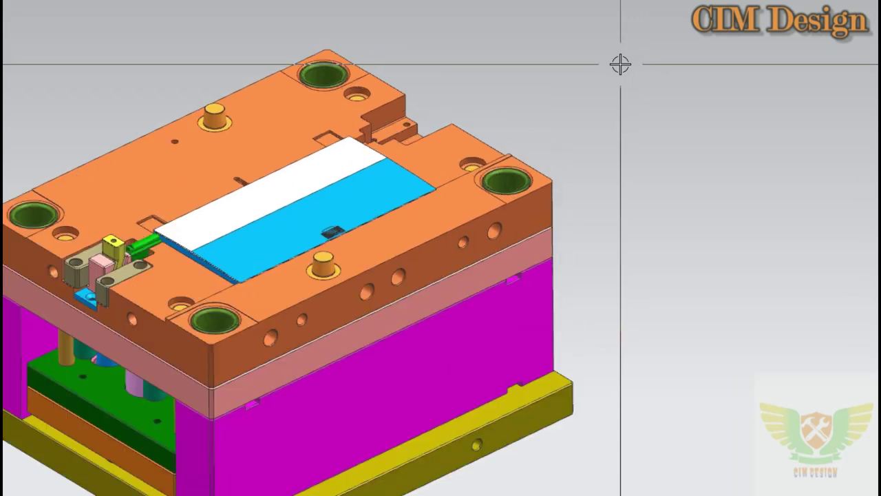
scroll(621, 62, down, 1)
scroll(643, 73, up, 1)
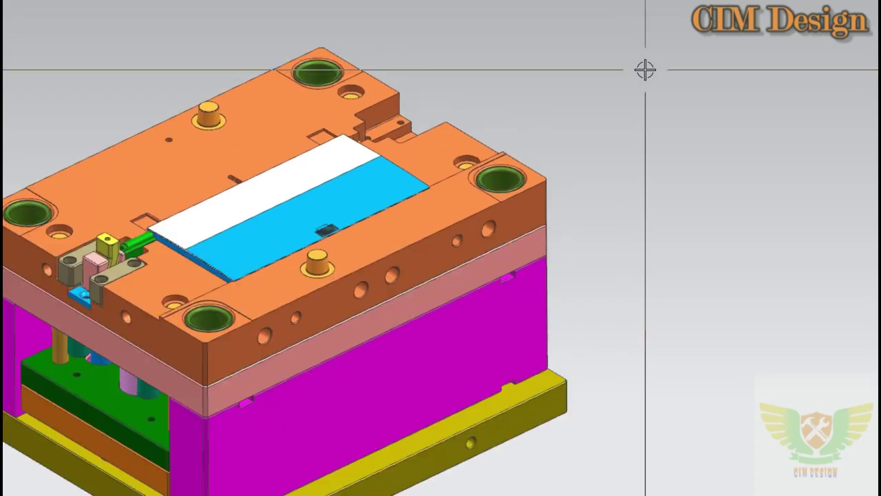
scroll(622, 67, down, 1)
mouse_move(315, 364)
middle_down()
mouse_move(311, 321)
mouse_move(349, 368)
mouse_move(392, 399)
mouse_move(335, 351)
mouse_move(319, 356)
mouse_move(297, 346)
mouse_move(315, 360)
middle_up()
scroll(358, 321, down, 1)
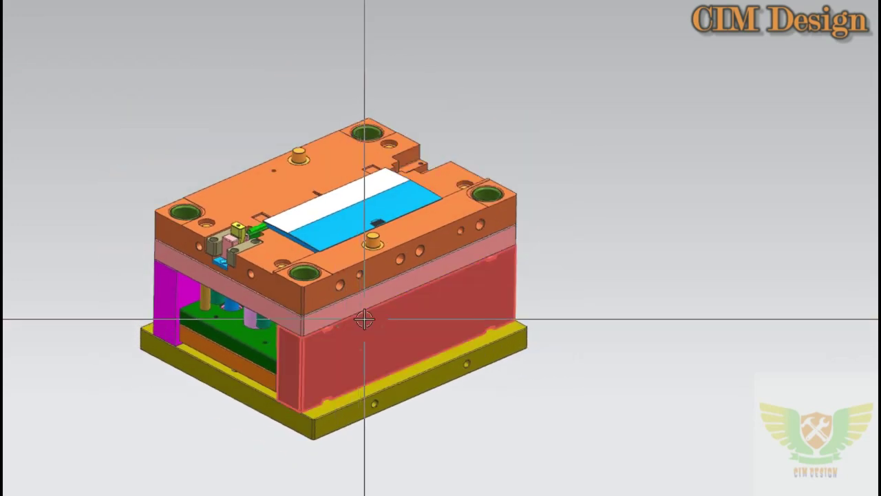
scroll(273, 296, up, 1)
scroll(399, 221, down, 1)
scroll(404, 220, up, 2)
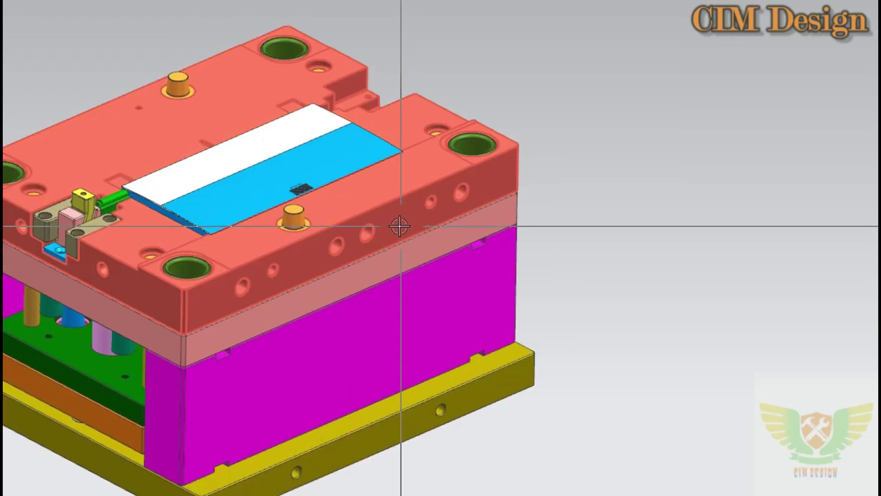
scroll(403, 220, down, 2)
mouse_move(404, 220)
middle_down()
mouse_move(379, 206)
mouse_move(374, 216)
middle_up()
scroll(262, 197, down, 1)
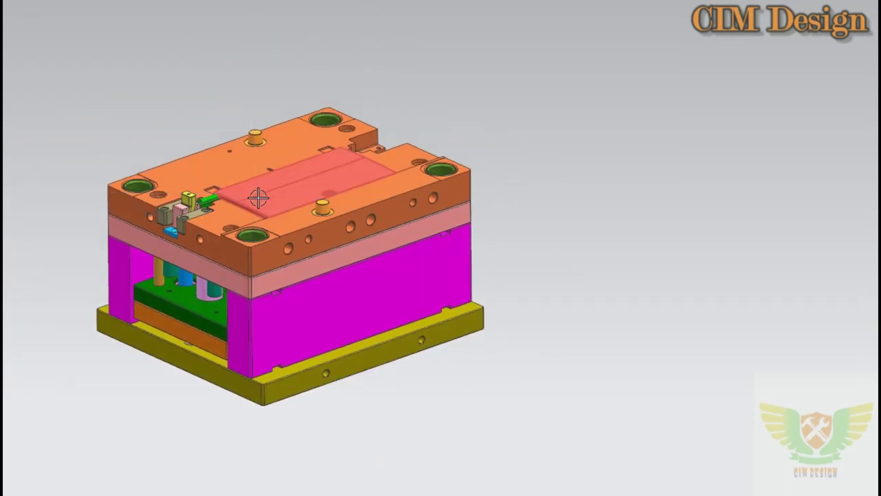
scroll(262, 200, up, 1)
scroll(261, 200, up, 1)
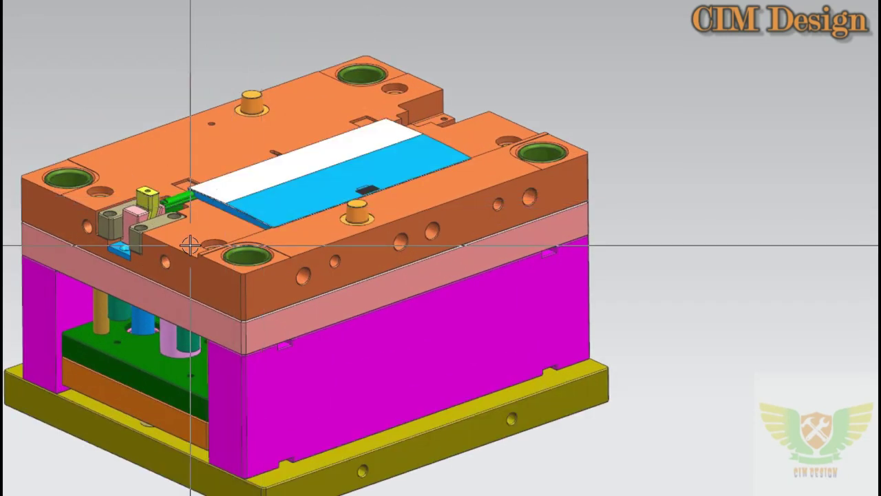
scroll(332, 170, down, 1)
scroll(237, 193, down, 1)
scroll(213, 218, up, 1)
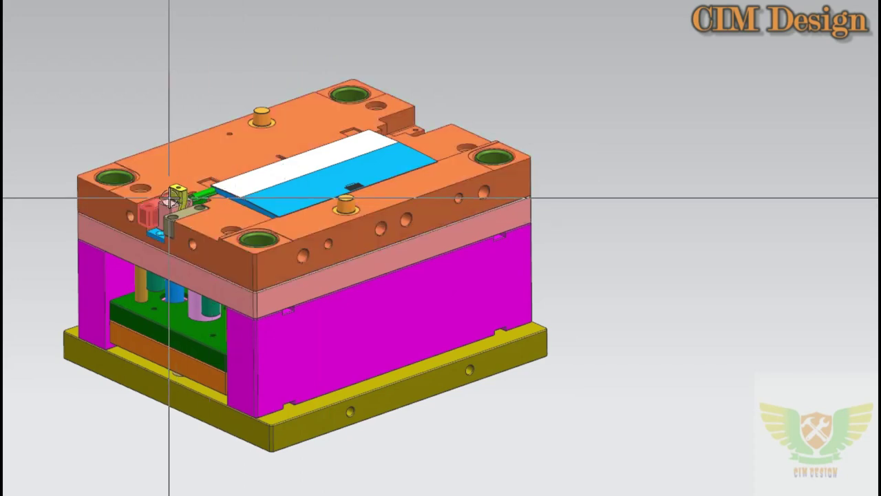
mouse_move(517, 184)
middle_down()
mouse_move(428, 162)
mouse_move(414, 167)
middle_up()
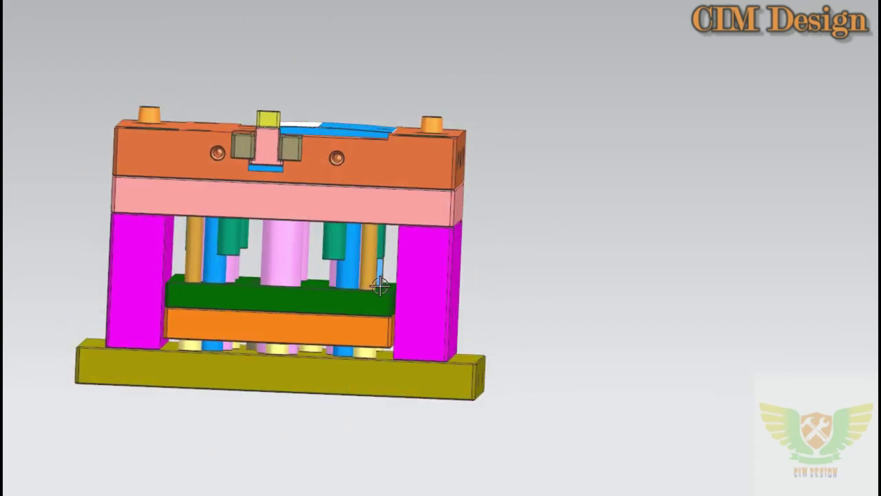
scroll(378, 260, up, 5)
scroll(378, 260, down, 5)
mouse_move(445, 226)
middle_down()
mouse_move(400, 216)
mouse_move(388, 236)
mouse_move(369, 215)
mouse_move(370, 246)
mouse_move(380, 237)
middle_up()
scroll(399, 236, up, 2)
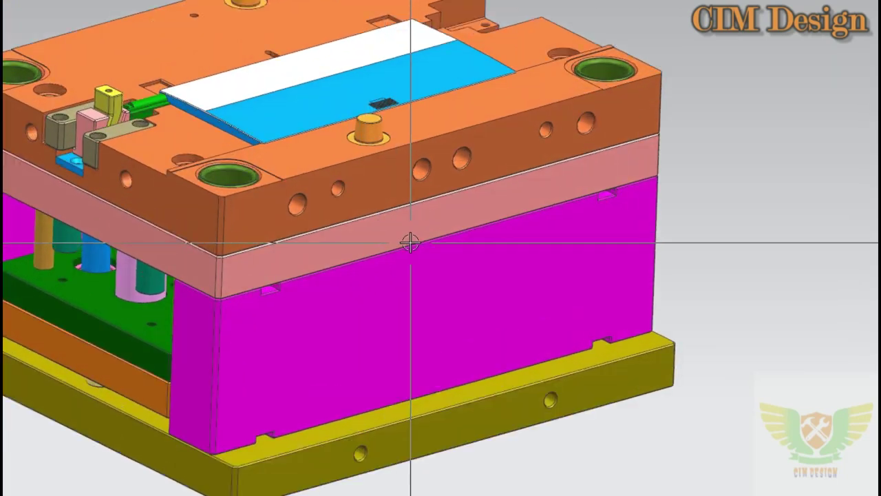
scroll(391, 229, up, 2)
scroll(393, 228, down, 2)
scroll(399, 231, down, 2)
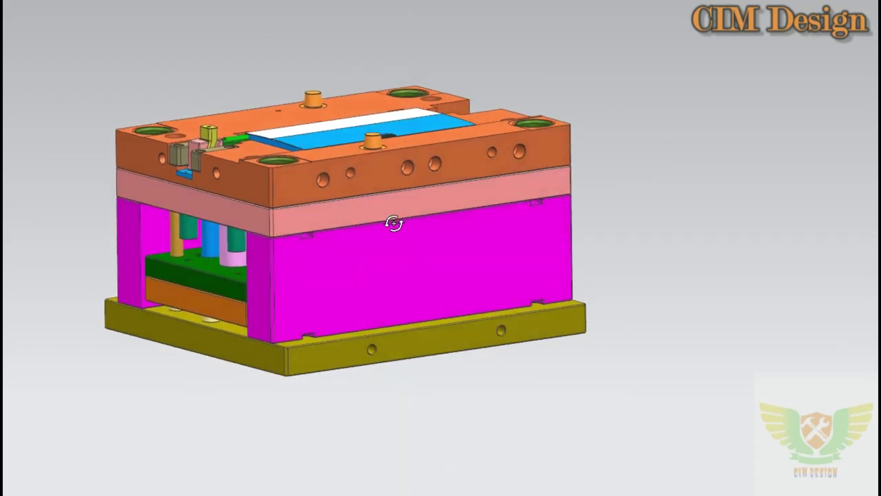
scroll(407, 230, up, 1)
scroll(413, 229, up, 1)
scroll(415, 238, down, 1)
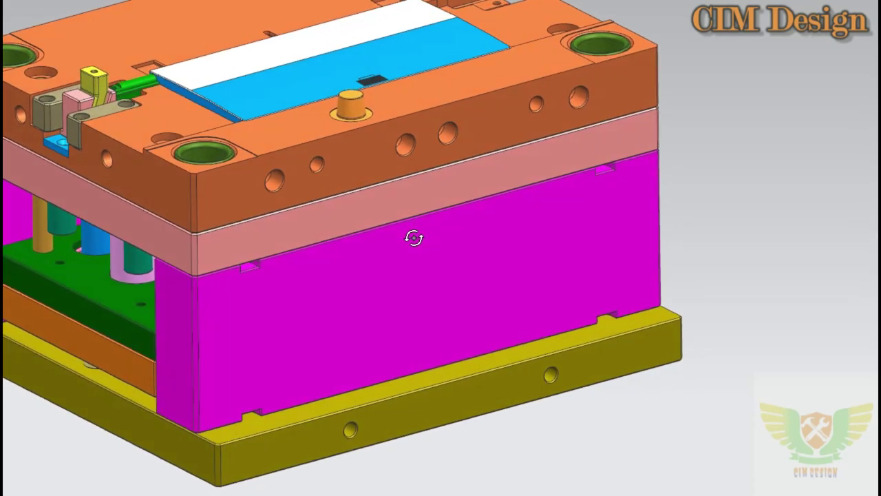
scroll(417, 248, down, 2)
scroll(384, 147, up, 2)
scroll(328, 196, up, 1)
scroll(324, 193, down, 2)
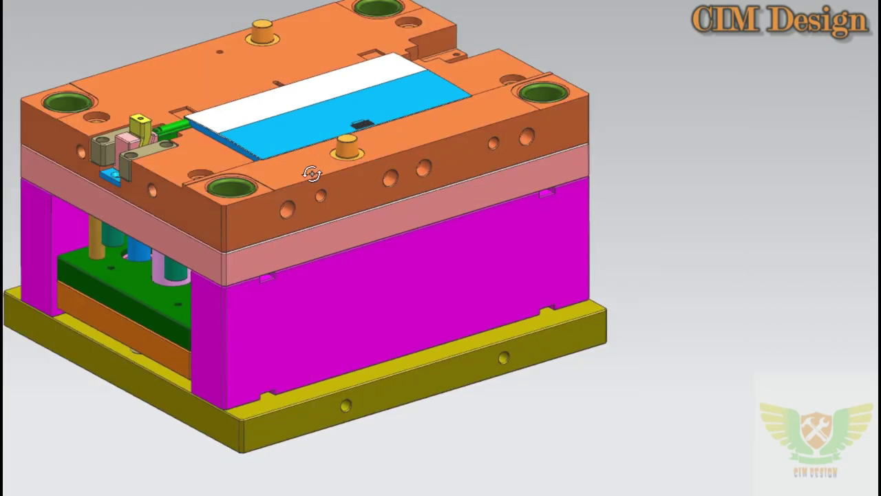
scroll(238, 144, up, 1)
scroll(238, 142, up, 1)
scroll(239, 137, down, 1)
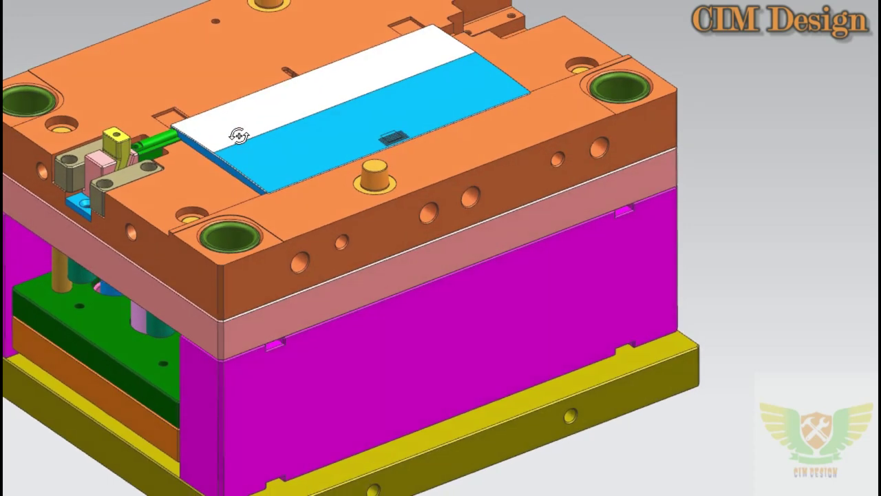
middle_drag(230, 133, 216, 183)
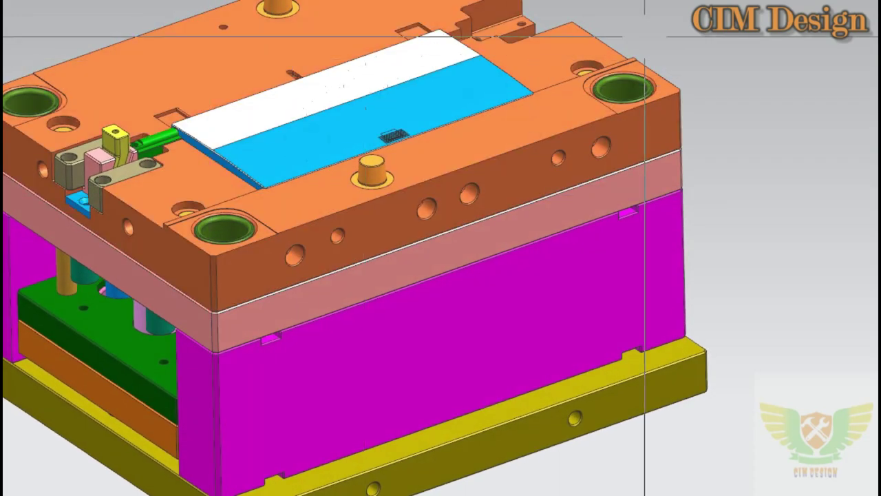
Move the yellow slider block a distance of 20 and zoom in on it
click(113, 133)
text(20)
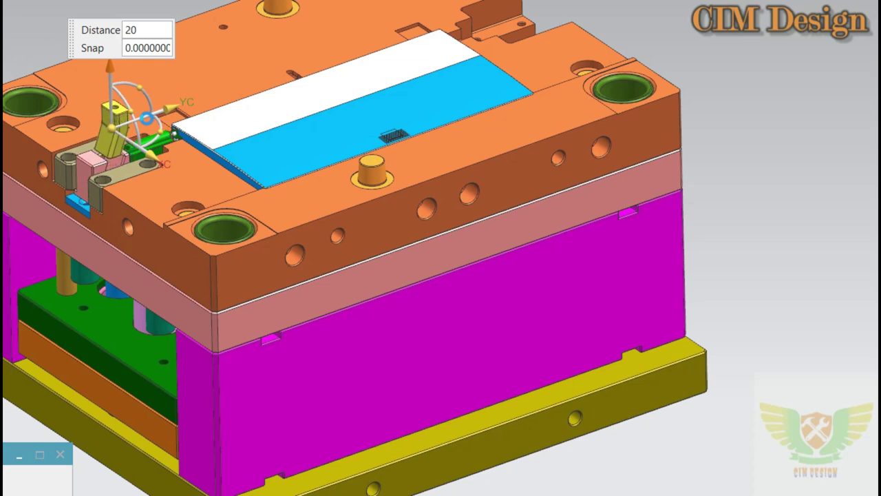
key(Return)
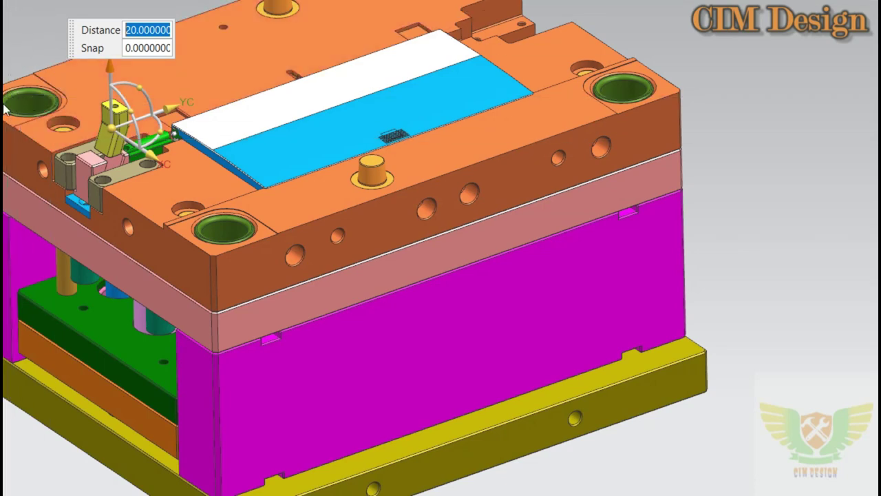
scroll(138, 151, up, 1)
scroll(148, 155, up, 1)
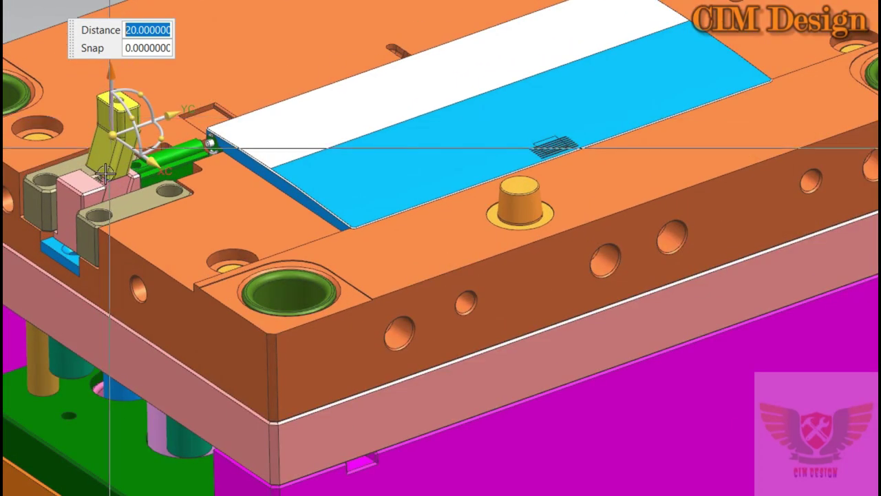
scroll(155, 157, up, 2)
scroll(289, 163, down, 1)
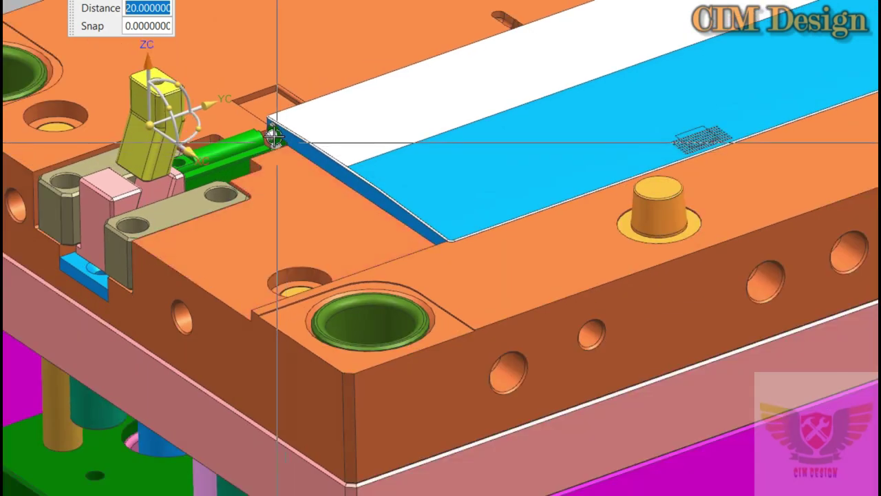
scroll(282, 151, up, 1)
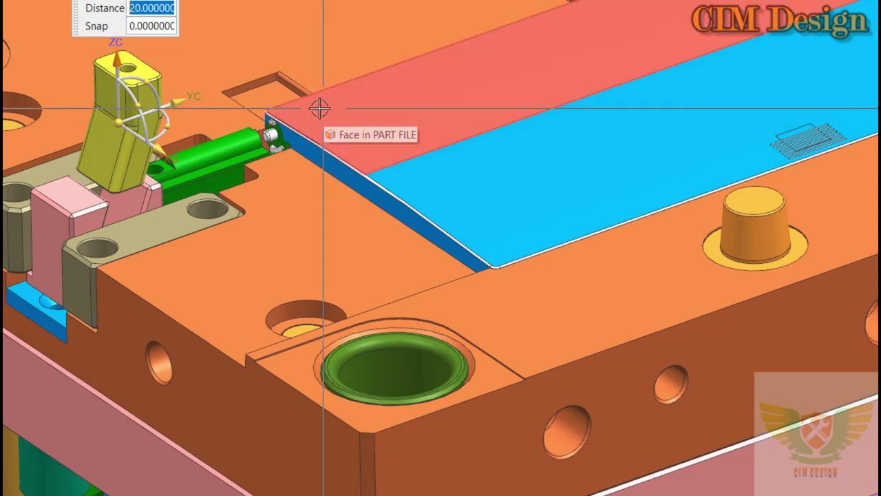
Inspect the moved block close up, orbiting low and partly behind the mold
scroll(318, 108, down, 2)
scroll(272, 27, up, 1)
scroll(586, 9, down, 1)
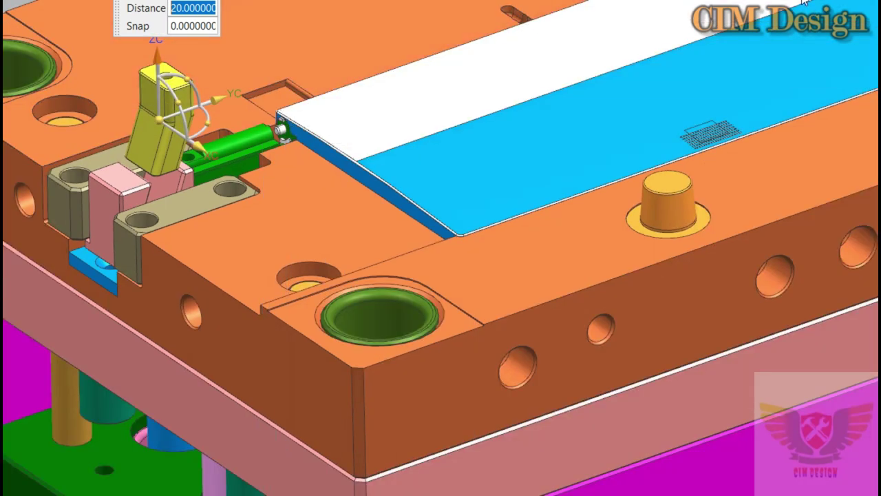
scroll(604, 144, down, 4)
mouse_move(604, 144)
middle_down()
mouse_move(606, 115)
mouse_move(590, 138)
mouse_move(581, 108)
mouse_move(588, 144)
middle_up()
scroll(582, 144, up, 2)
scroll(267, 169, up, 2)
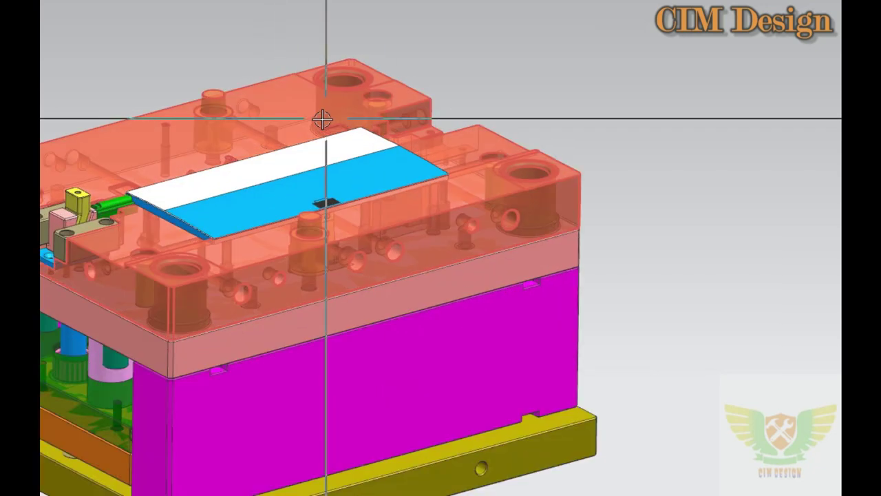
mouse_move(321, 78)
middle_down()
mouse_move(284, 168)
mouse_move(285, 130)
middle_up()
scroll(285, 148, down, 3)
scroll(295, 163, up, 3)
middle_drag(294, 163, 203, 71)
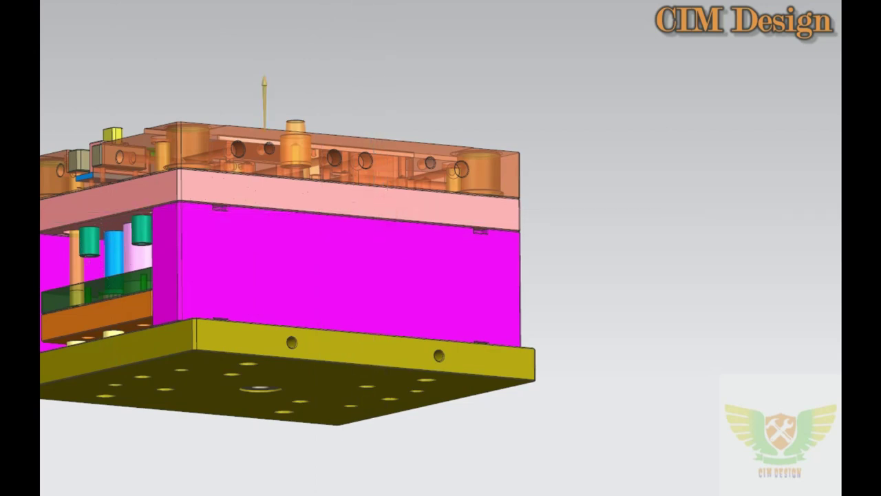
scroll(81, 249, up, 2)
scroll(81, 249, up, 3)
scroll(76, 251, up, 3)
scroll(72, 251, up, 1)
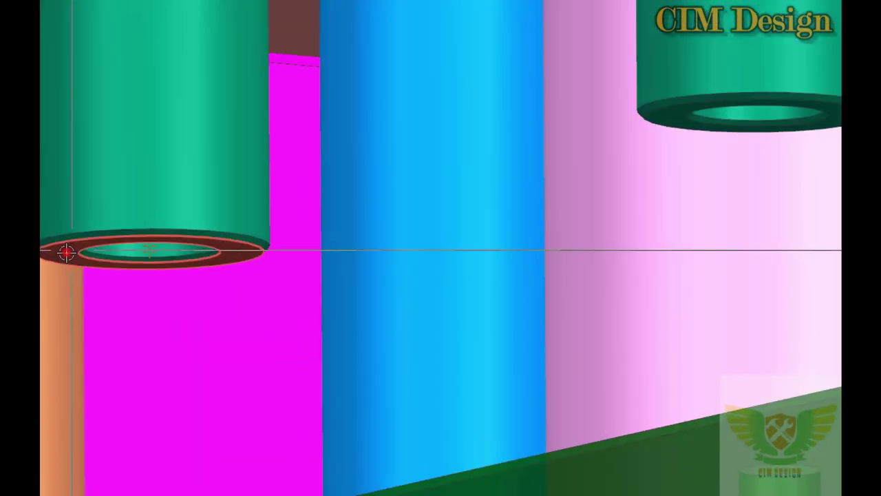
scroll(66, 252, down, 5)
scroll(180, 190, down, 5)
scroll(181, 194, down, 3)
mouse_move(184, 197)
middle_down()
mouse_move(188, 232)
mouse_move(172, 296)
middle_up()
drag(177, 315, 60, 263)
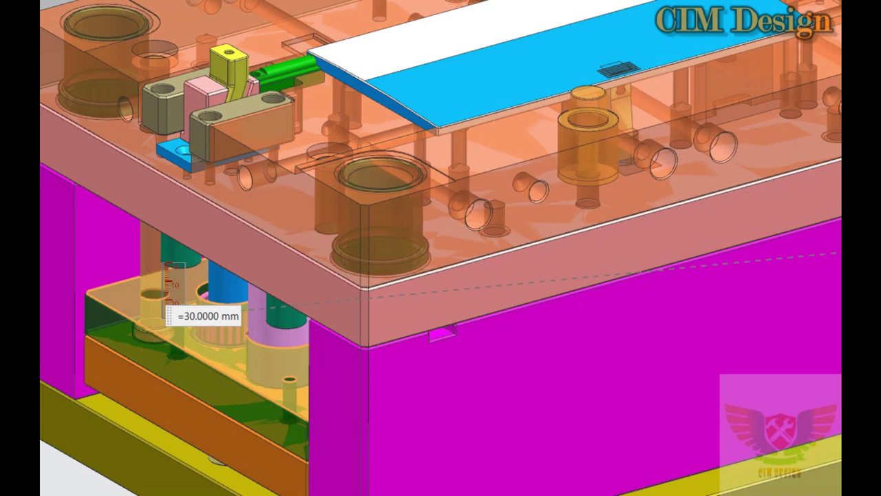
scroll(394, 26, down, 5)
scroll(394, 27, up, 2)
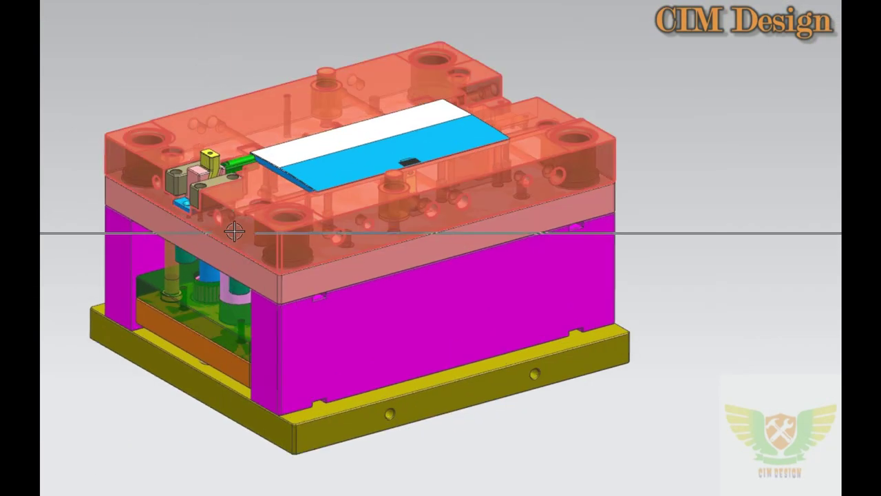
mouse_move(339, 133)
middle_down()
mouse_move(317, 101)
mouse_move(314, 114)
mouse_move(331, 133)
mouse_move(501, 83)
mouse_move(515, 87)
mouse_move(508, 98)
middle_up()
scroll(331, 134, up, 2)
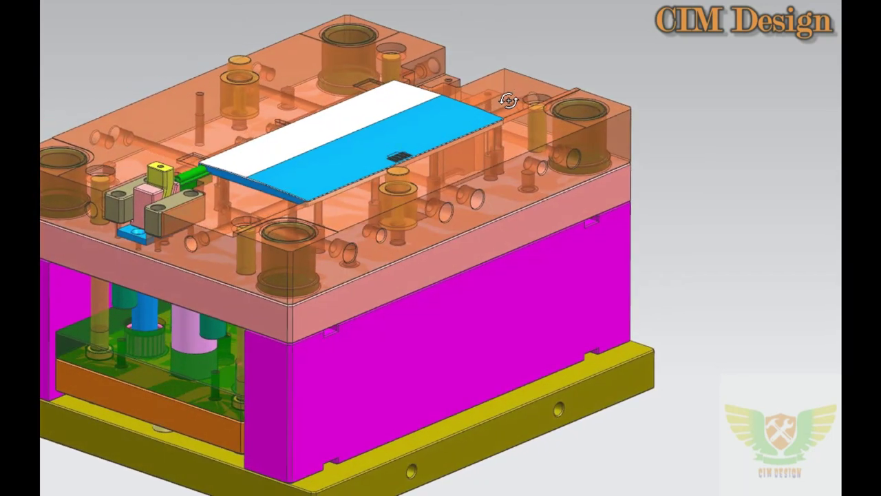
scroll(296, 148, down, 2)
mouse_move(296, 148)
middle_down()
mouse_move(390, 103)
mouse_move(386, 118)
middle_up()
scroll(420, 147, up, 3)
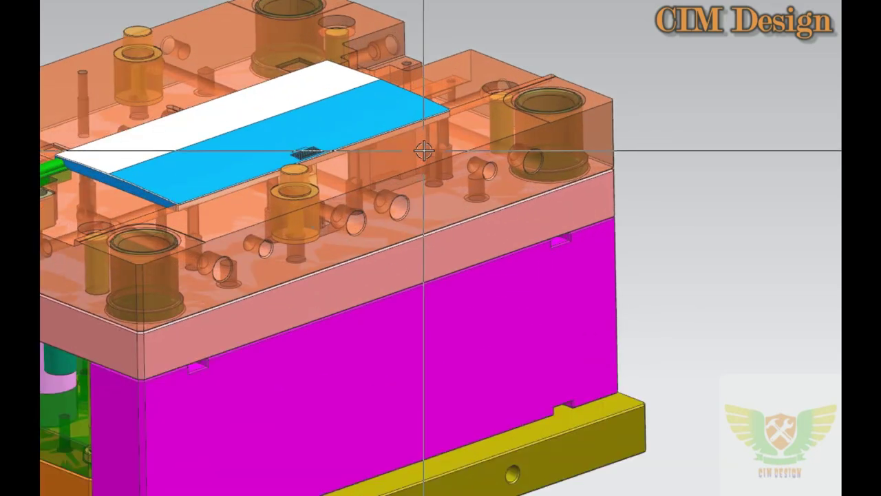
mouse_move(421, 147)
middle_down()
mouse_move(430, 159)
mouse_move(413, 165)
mouse_move(404, 149)
middle_up()
scroll(431, 158, down, 3)
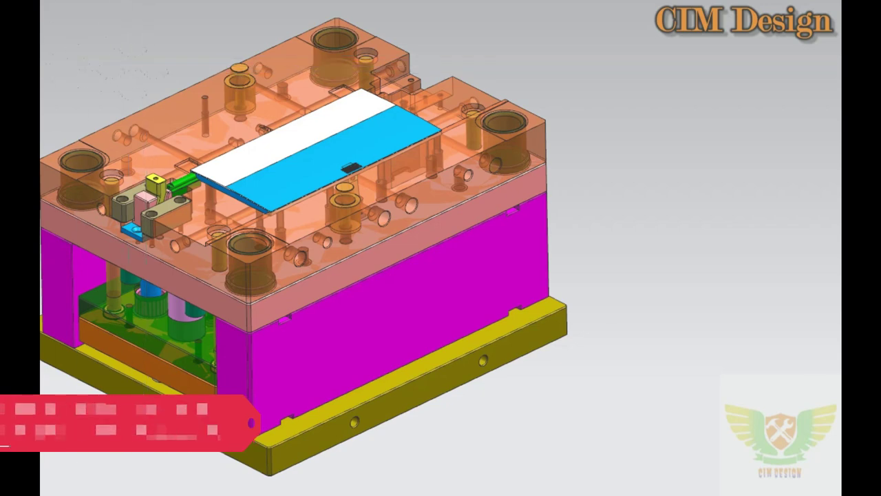
Select the molded part lying on the top plate
scroll(278, 153, up, 2)
click(278, 152)
scroll(321, 228, down, 3)
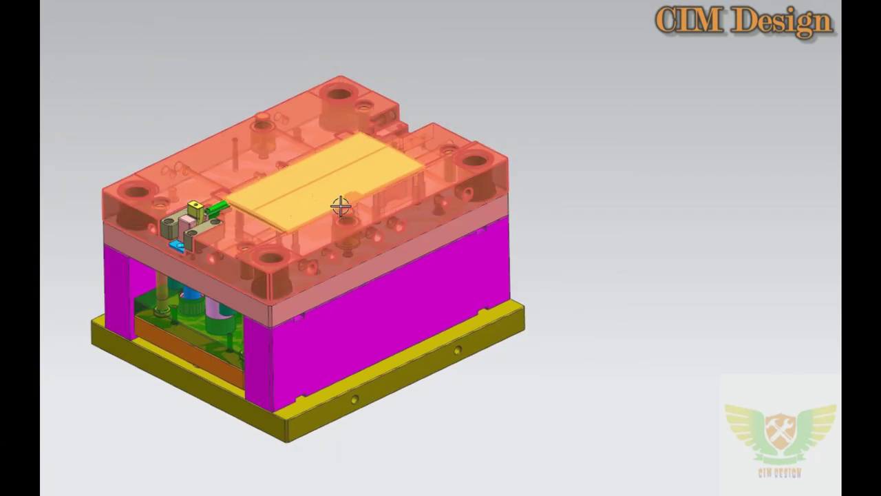
scroll(344, 196, up, 3)
scroll(348, 193, up, 1)
scroll(252, 191, up, 1)
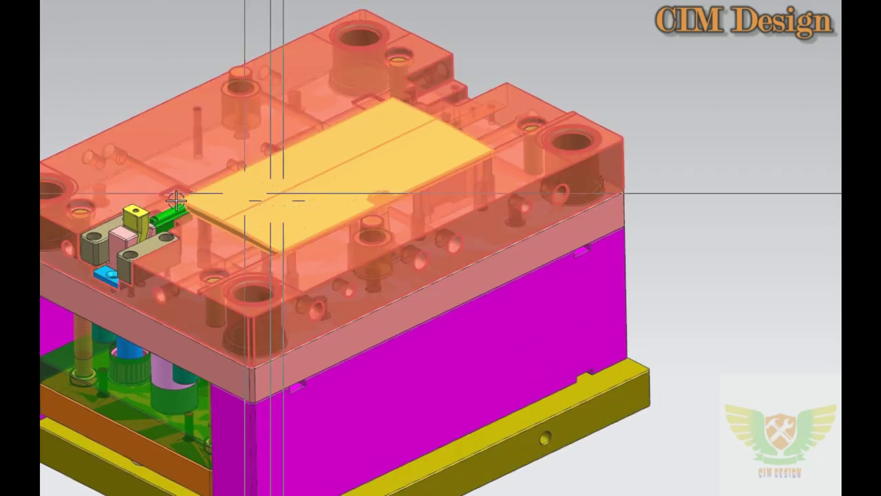
scroll(315, 155, down, 2)
scroll(373, 176, up, 2)
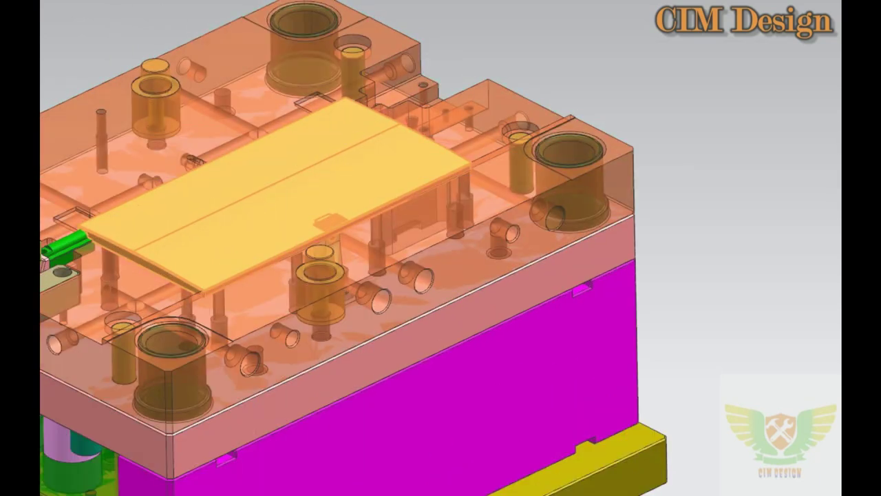
Preview the part raised 30 mm straight up along ZC with Move Object
key(ctrl+t)
click(272, 141)
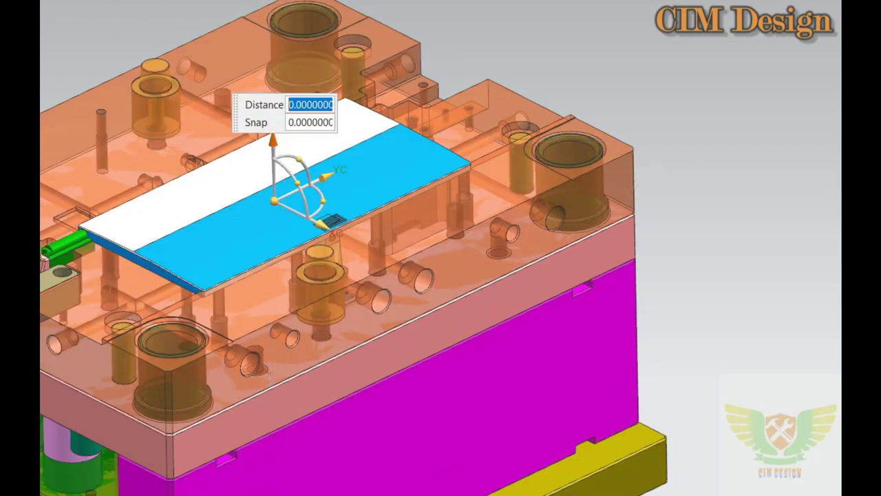
text(0)
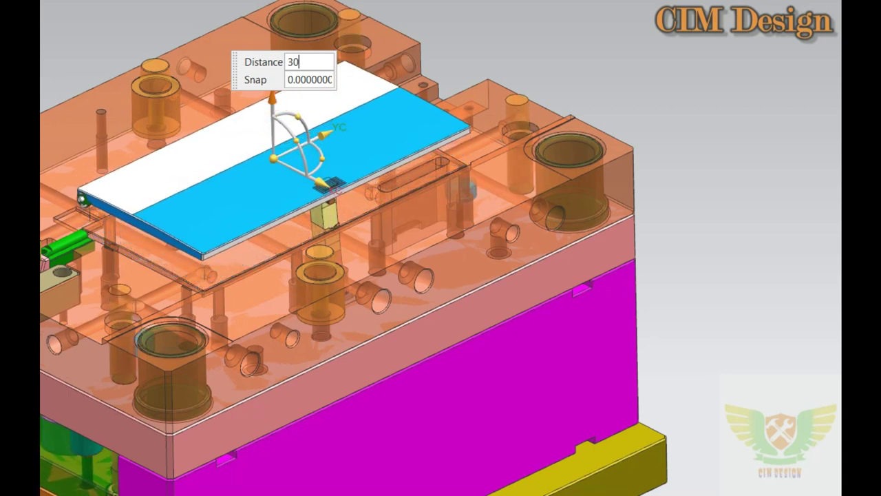
key(Return)
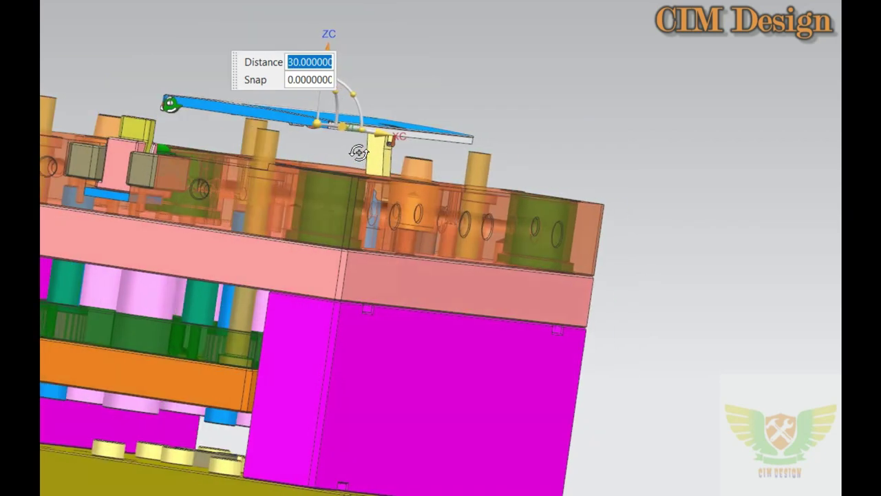
Check the raised part from a straight front view and confirm the 30 mm lift
middle_drag(358, 152, 584, 61)
key(ctrl+alt+f)
scroll(413, 118, up, 3)
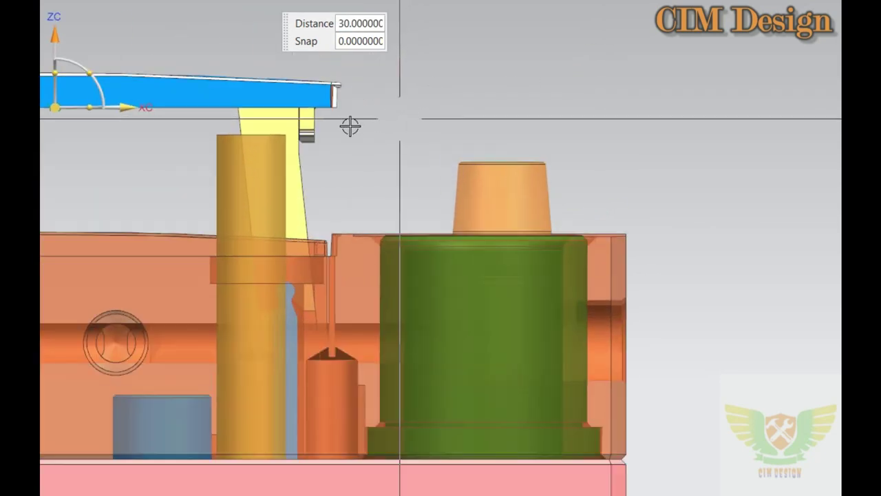
scroll(351, 124, up, 3)
scroll(276, 85, up, 3)
middle_click(266, 86)
Orbit around the raised part to a low angle beside the lifter block
scroll(468, 218, down, 2)
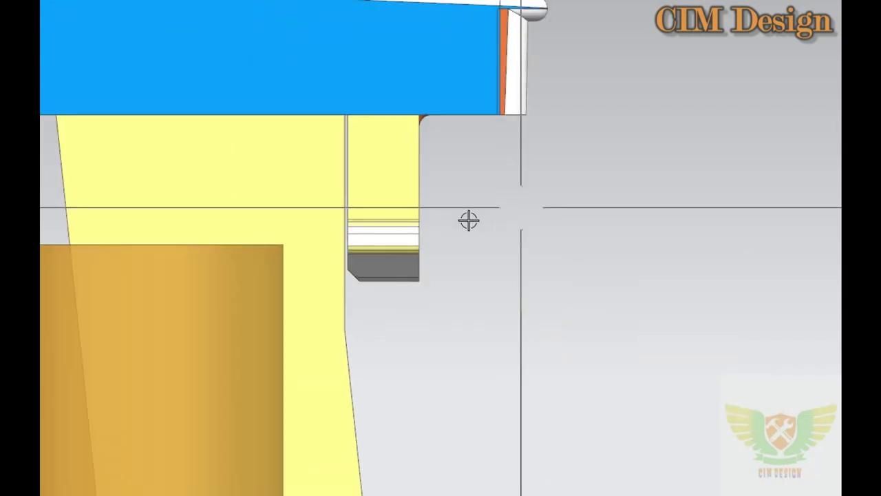
scroll(374, 244, down, 1)
scroll(356, 260, down, 2)
middle_drag(351, 262, 299, 260)
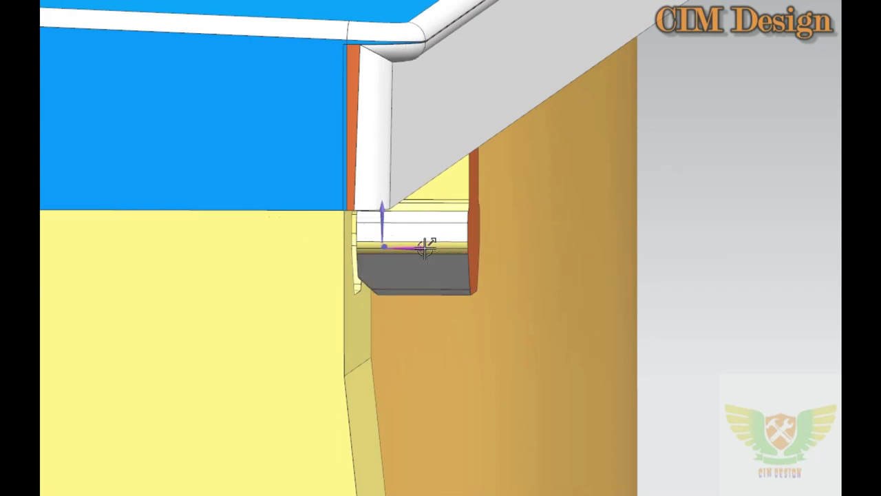
middle_drag(355, 325, 417, 298)
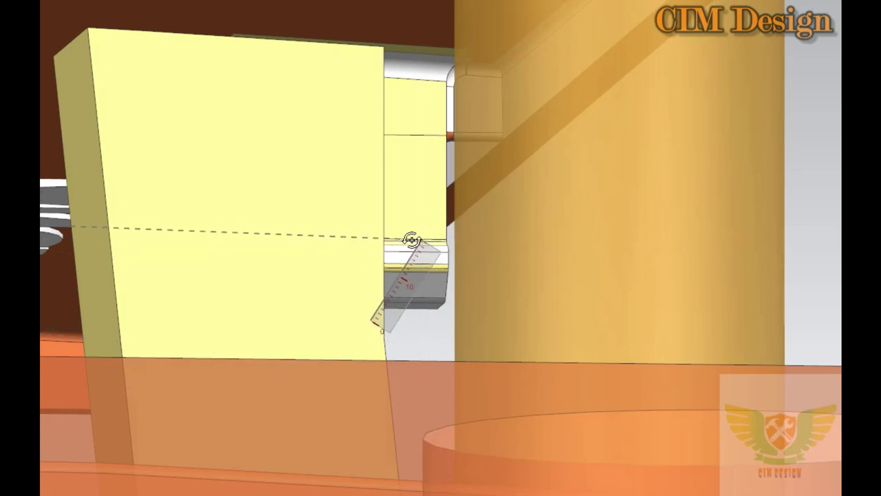
middle_drag(411, 240, 371, 118)
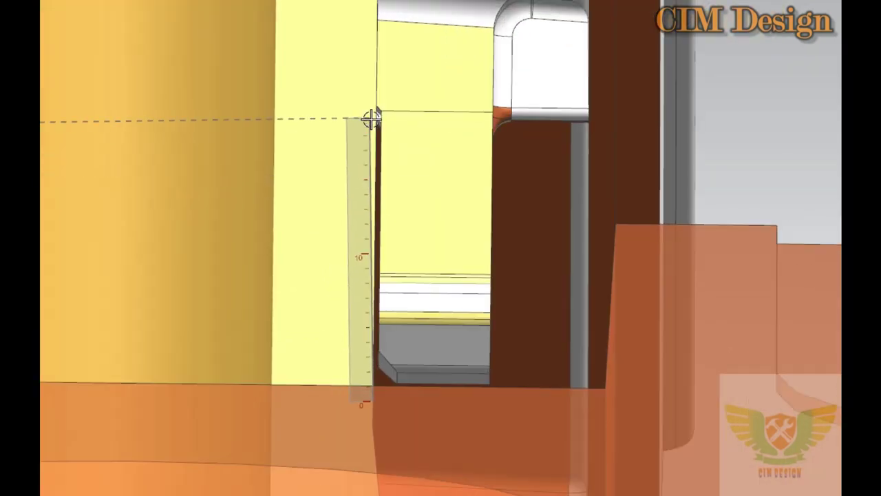
Zoom in on the lifter hook to inspect its 0.135127 mm clearance to the part
scroll(370, 118, up, 5)
scroll(386, 148, up, 3)
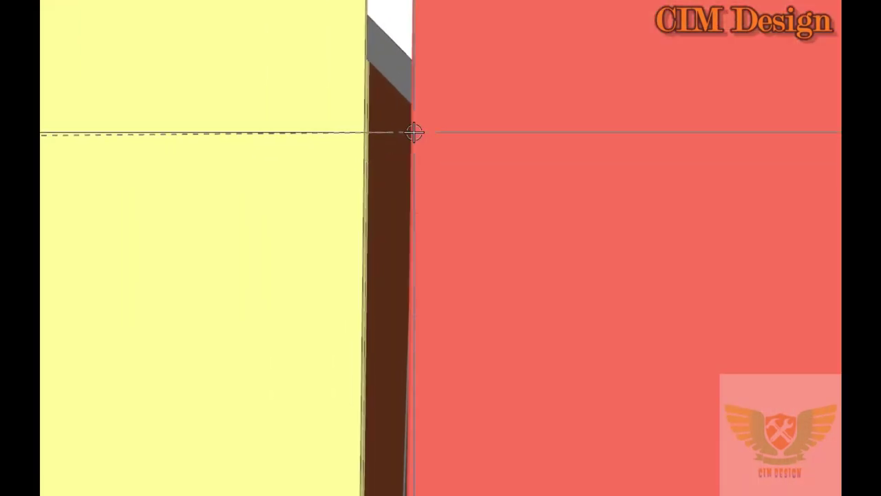
scroll(388, 225, down, 2)
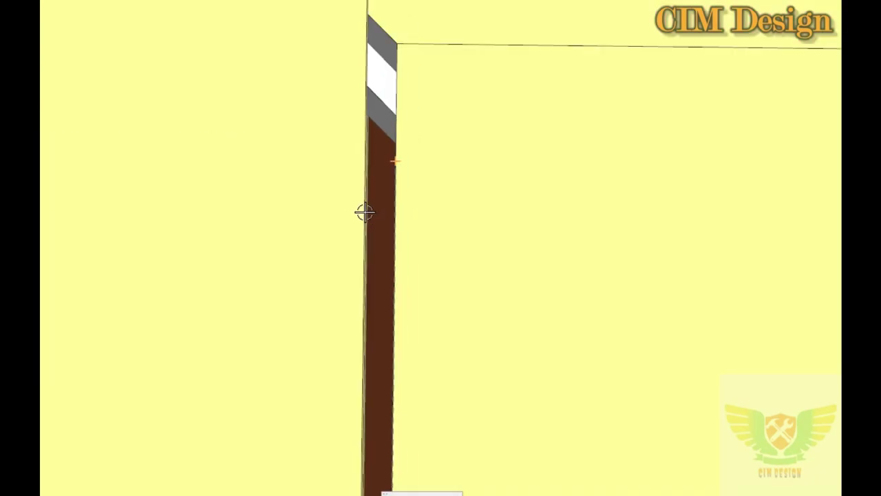
scroll(362, 210, down, 3)
scroll(362, 210, down, 3)
scroll(358, 204, down, 3)
scroll(338, 217, down, 3)
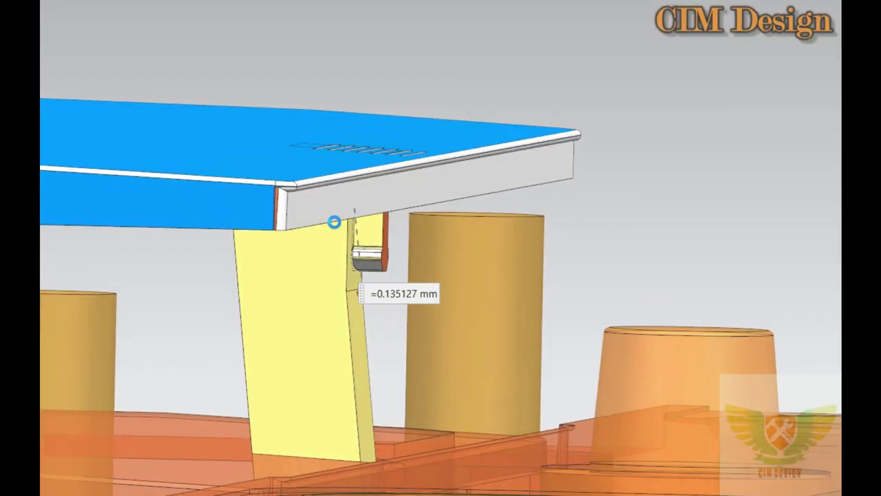
scroll(356, 256, up, 2)
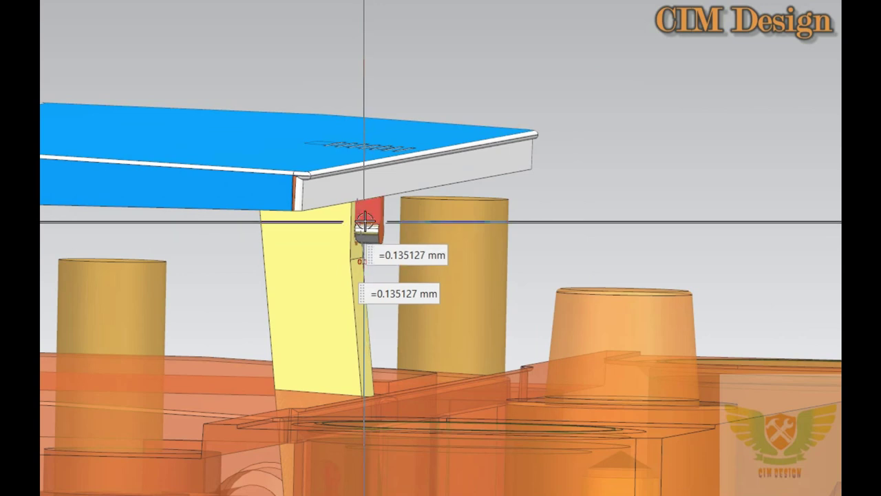
scroll(365, 222, up, 1)
scroll(366, 214, up, 2)
scroll(365, 213, up, 1)
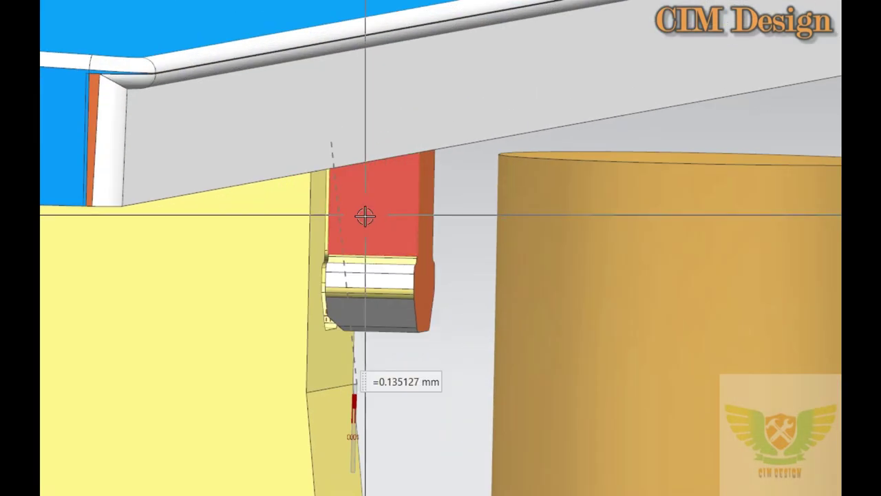
scroll(362, 221, down, 1)
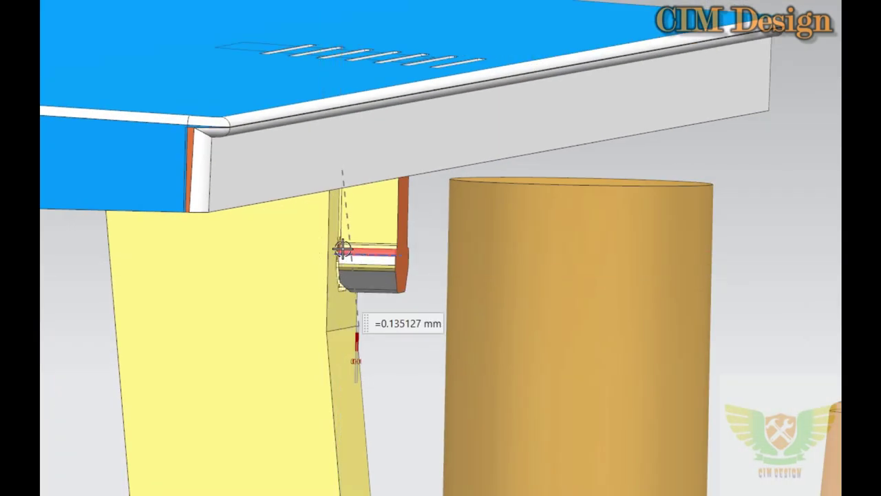
scroll(342, 249, up, 1)
scroll(351, 243, down, 4)
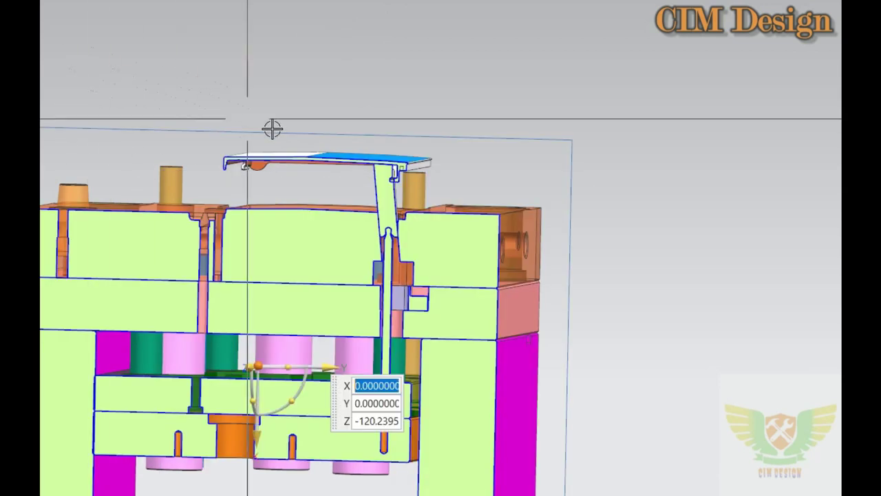
scroll(386, 179, up, 3)
scroll(384, 182, up, 3)
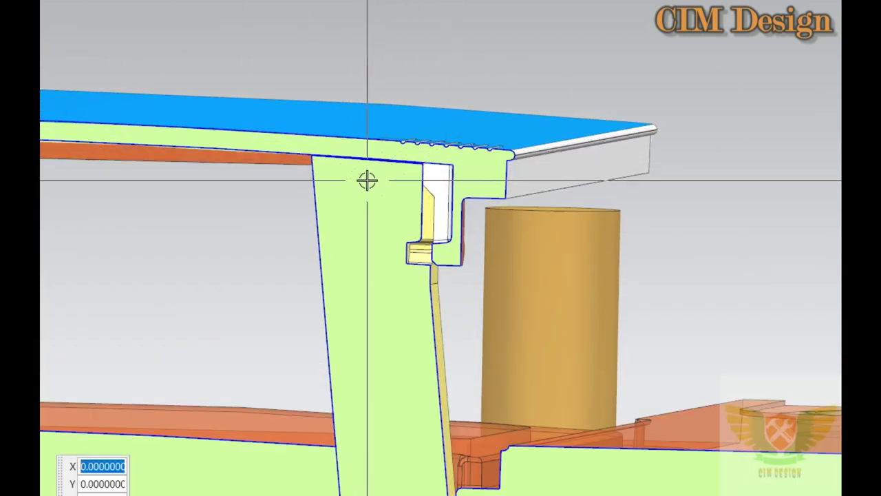
scroll(364, 181, up, 3)
scroll(452, 142, up, 2)
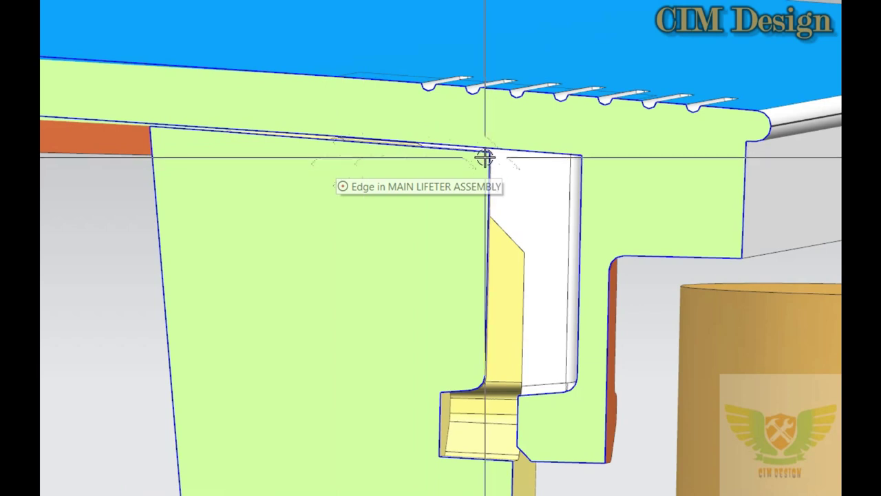
scroll(480, 159, down, 2)
scroll(495, 207, down, 2)
scroll(485, 229, up, 2)
scroll(485, 229, down, 2)
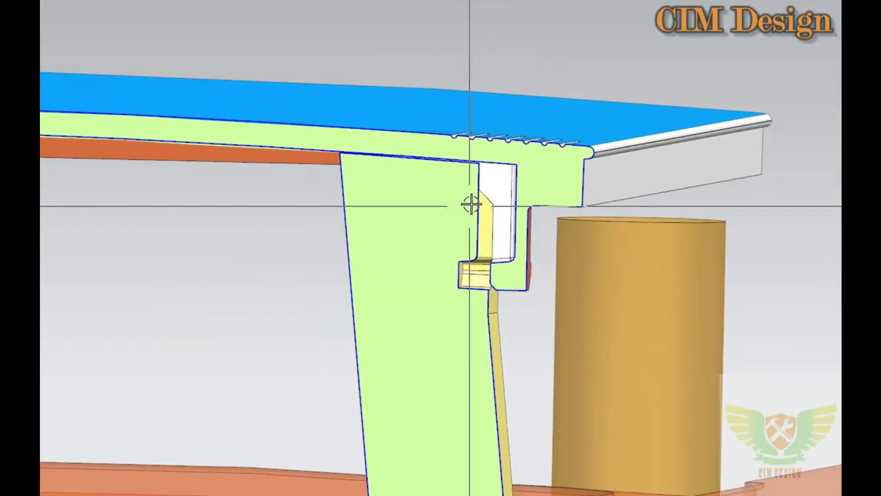
mouse_move(472, 203)
middle_down()
mouse_move(482, 197)
mouse_move(479, 229)
middle_up()
scroll(479, 229, down, 1)
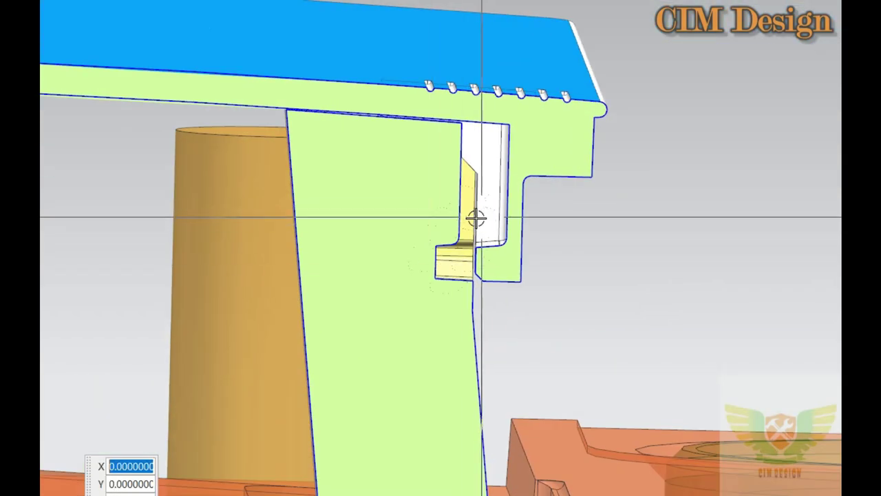
scroll(374, 172, down, 1)
scroll(346, 163, down, 2)
scroll(347, 163, down, 2)
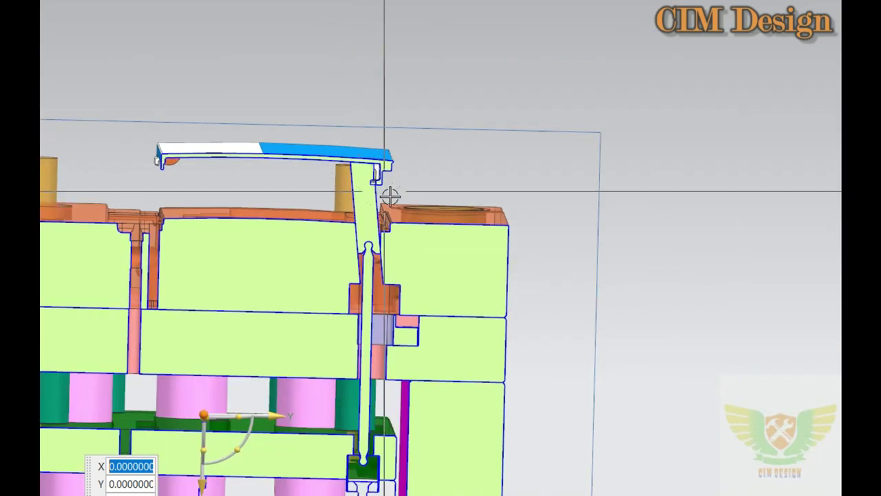
scroll(390, 197, down, 1)
key(Home)
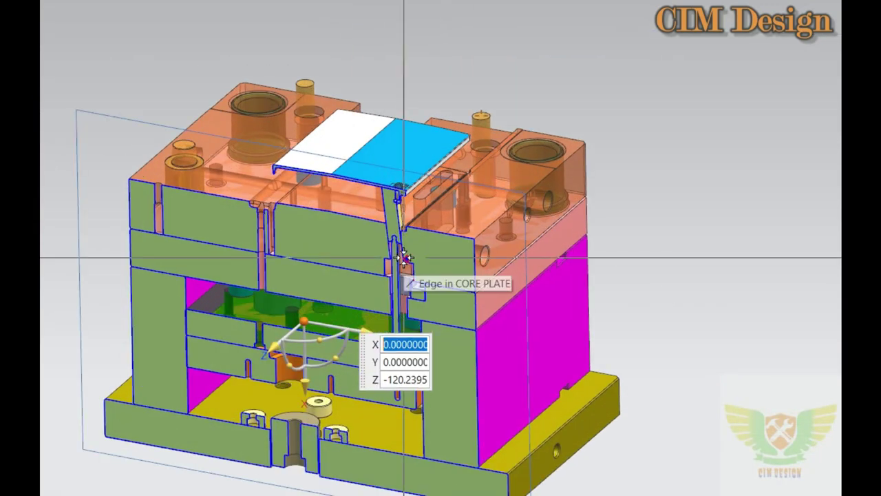
scroll(405, 259, down, 1)
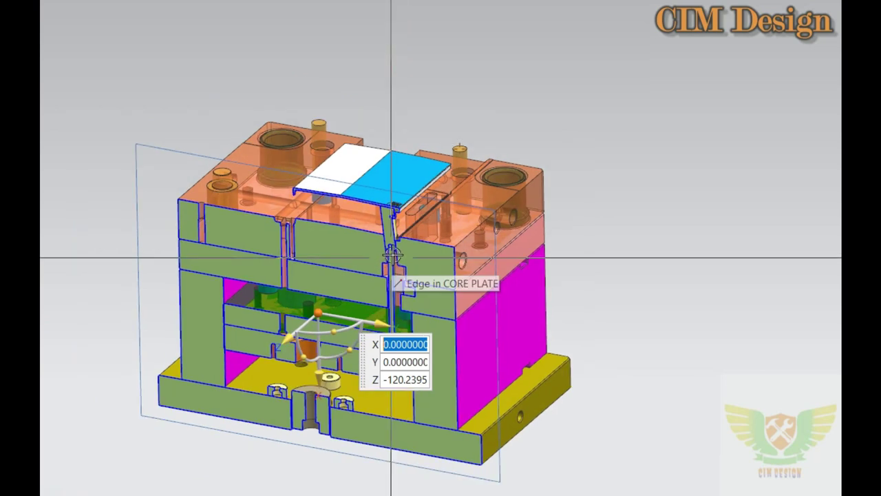
scroll(404, 262, up, 4)
scroll(392, 178, down, 4)
scroll(393, 177, up, 1)
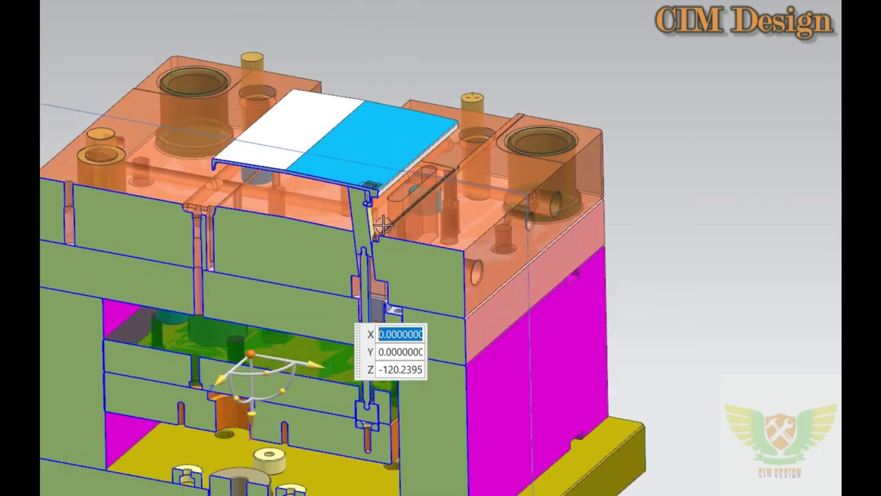
scroll(382, 257, up, 1)
scroll(378, 239, up, 1)
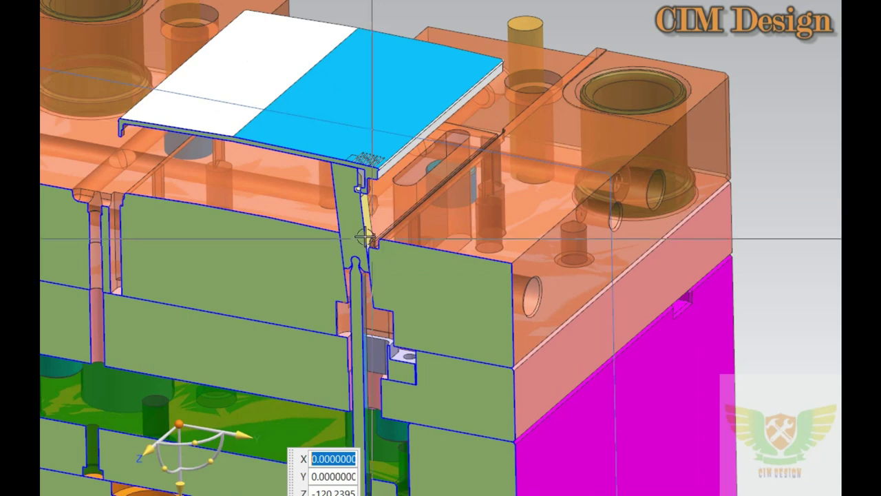
scroll(364, 238, down, 3)
scroll(364, 299, down, 3)
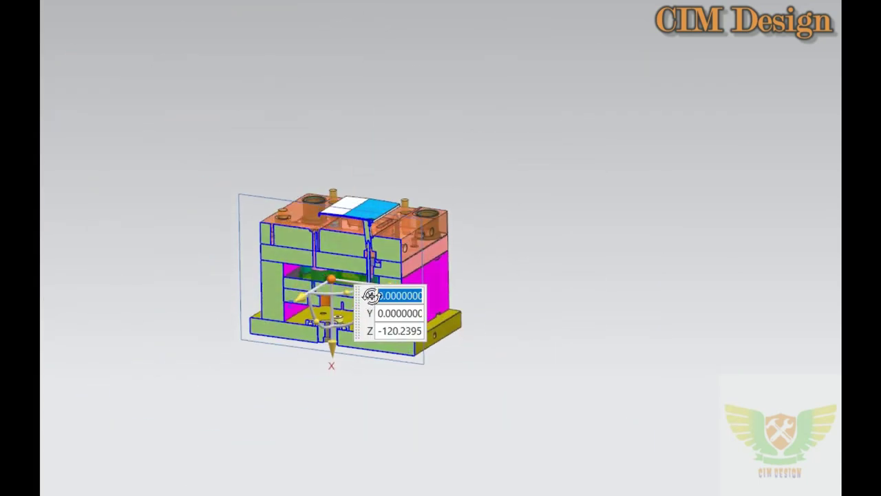
scroll(350, 272, up, 1)
scroll(348, 191, up, 1)
scroll(349, 262, up, 1)
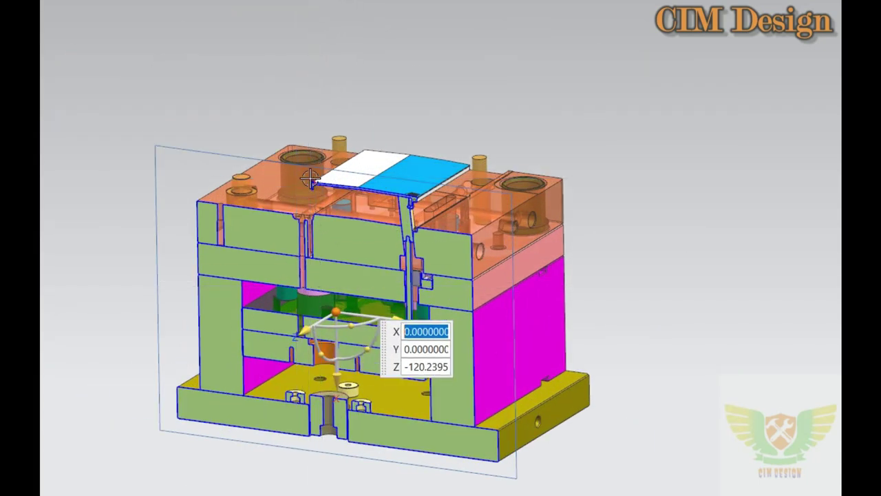
scroll(345, 225, up, 1)
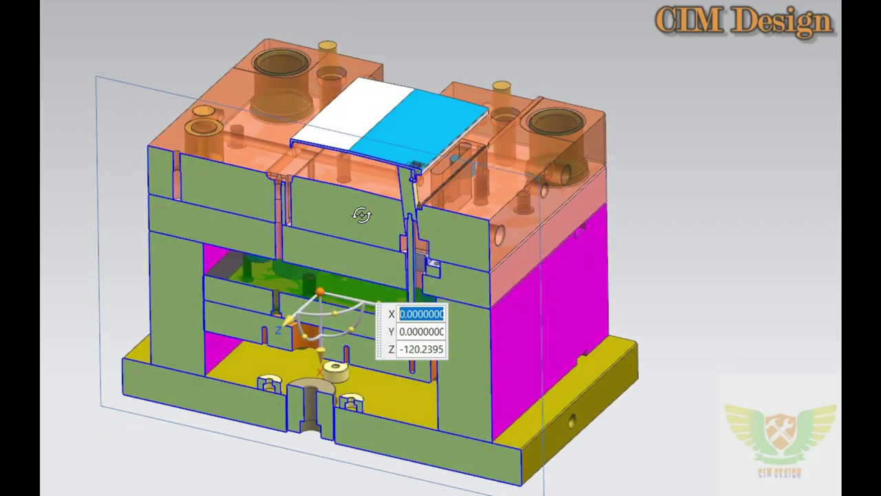
scroll(372, 193, down, 2)
scroll(378, 183, up, 2)
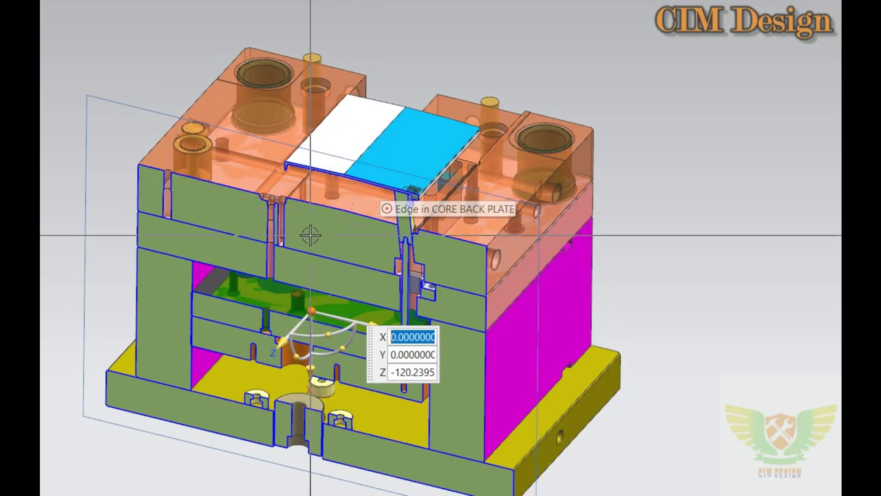
scroll(310, 236, up, 1)
scroll(385, 220, down, 2)
scroll(367, 211, up, 1)
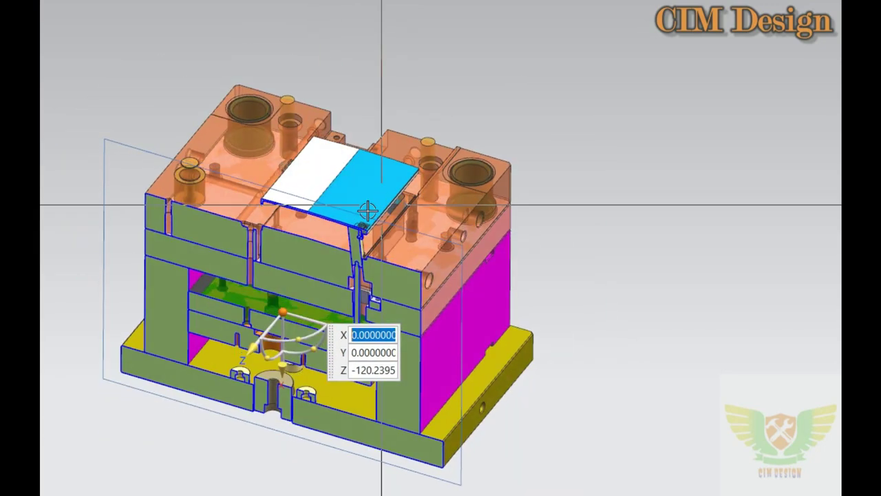
mouse_move(404, 158)
middle_down()
mouse_move(361, 205)
mouse_move(363, 226)
middle_up()
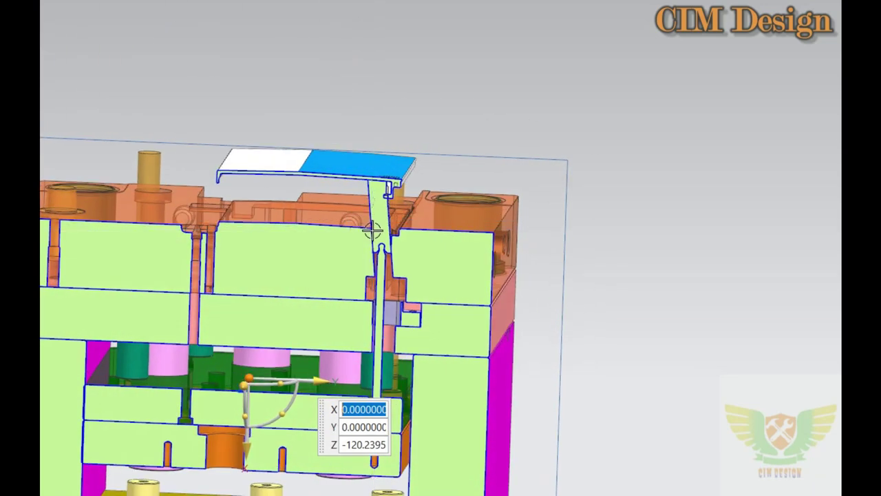
scroll(363, 226, up, 2)
scroll(363, 225, up, 2)
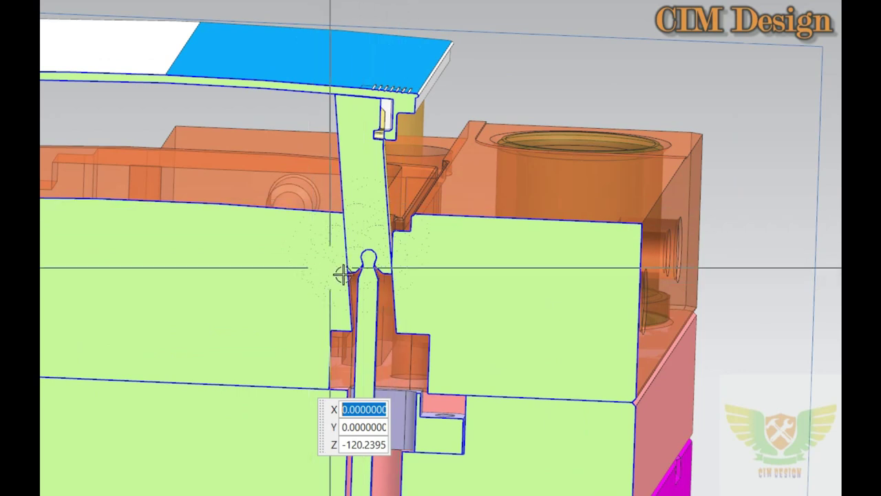
scroll(363, 248, down, 2)
scroll(365, 250, up, 1)
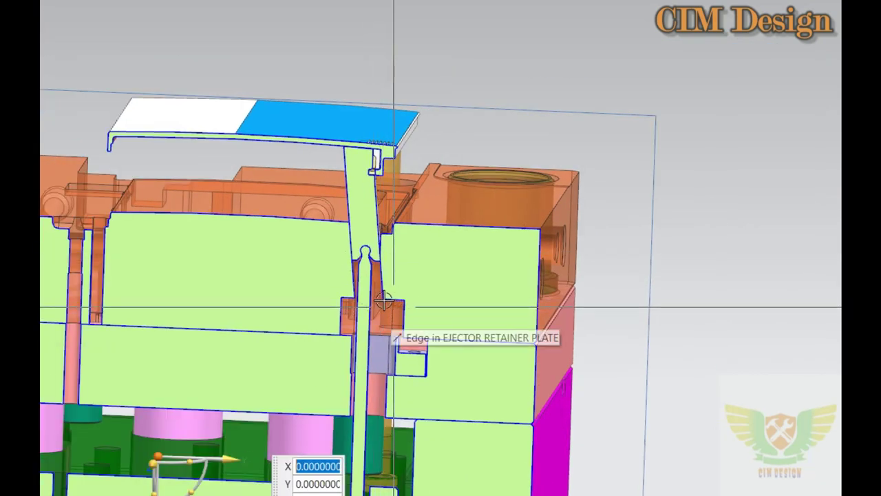
scroll(384, 301, up, 1)
scroll(410, 341, up, 2)
scroll(406, 372, up, 1)
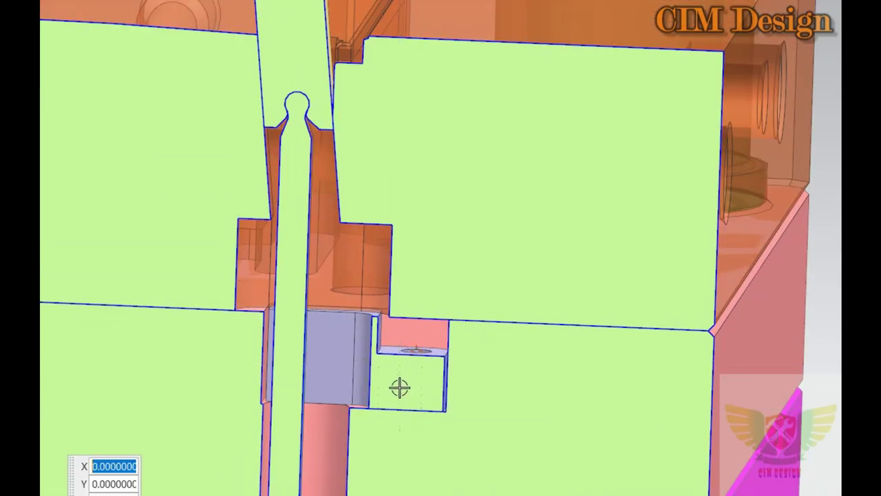
scroll(400, 388, down, 2)
scroll(317, 218, up, 1)
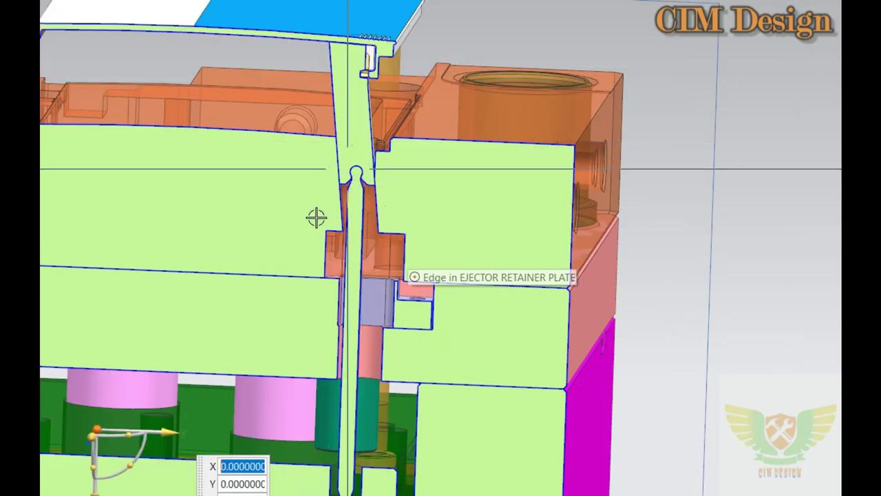
scroll(339, 55, up, 1)
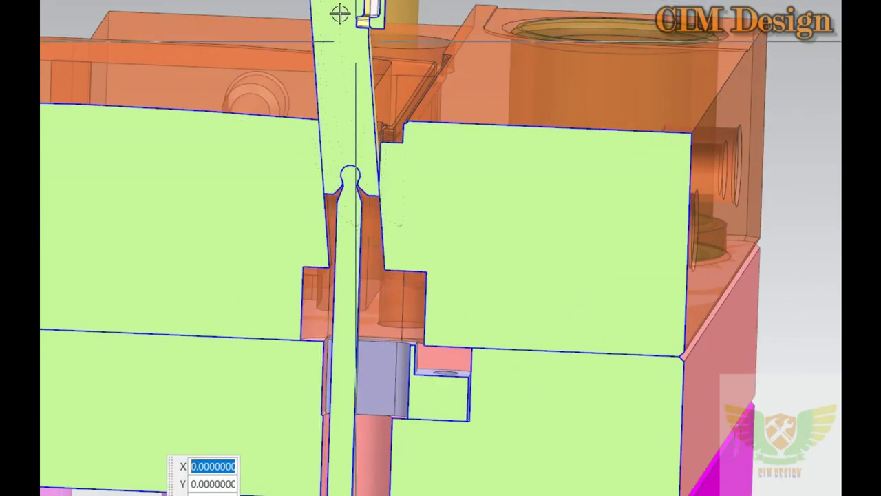
scroll(354, 197, down, 1)
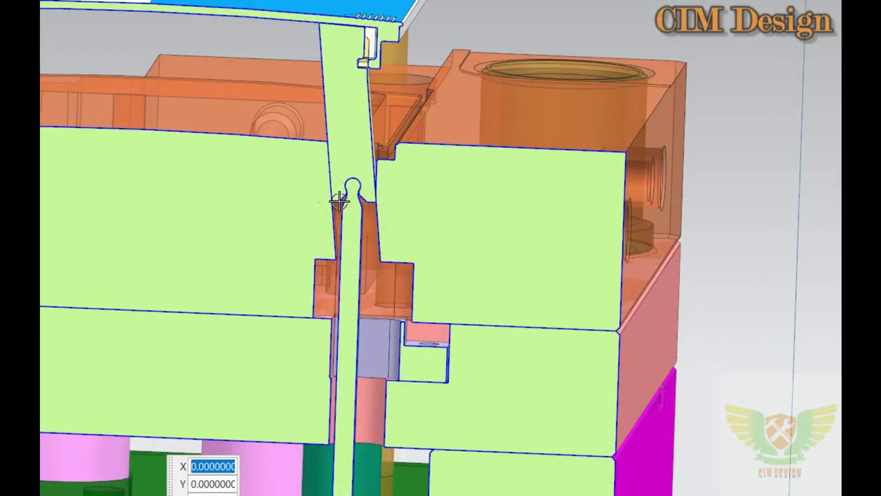
scroll(357, 201, up, 1)
scroll(352, 192, down, 1)
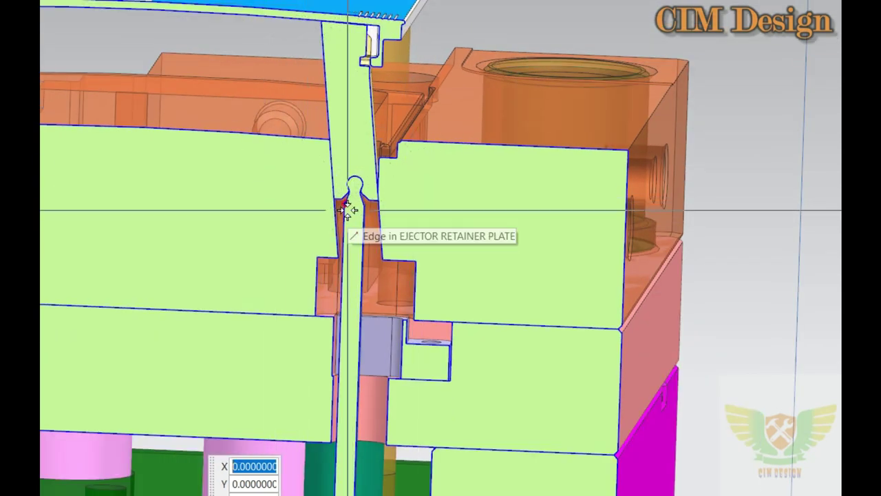
scroll(358, 189, down, 1)
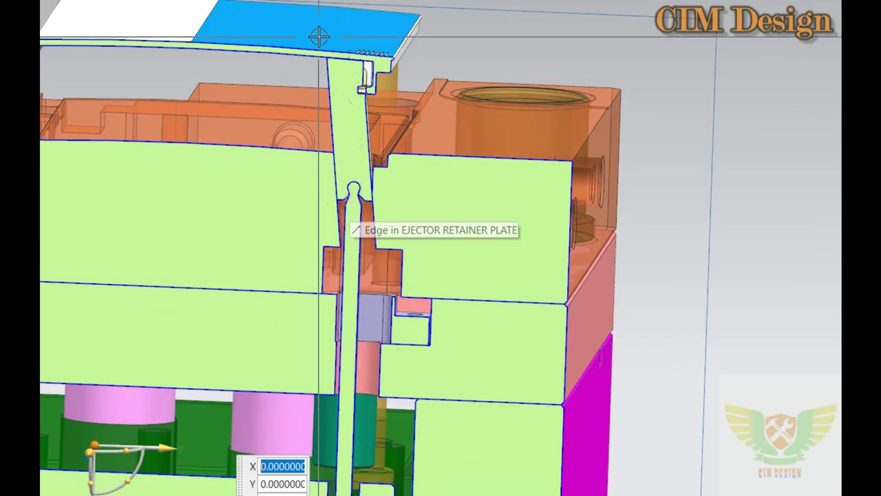
scroll(399, 305, up, 1)
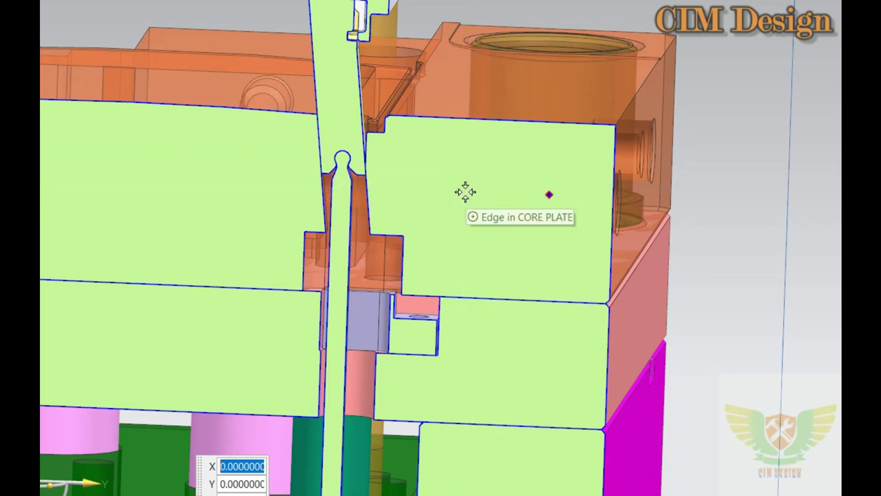
scroll(450, 177, down, 1)
scroll(403, 172, up, 1)
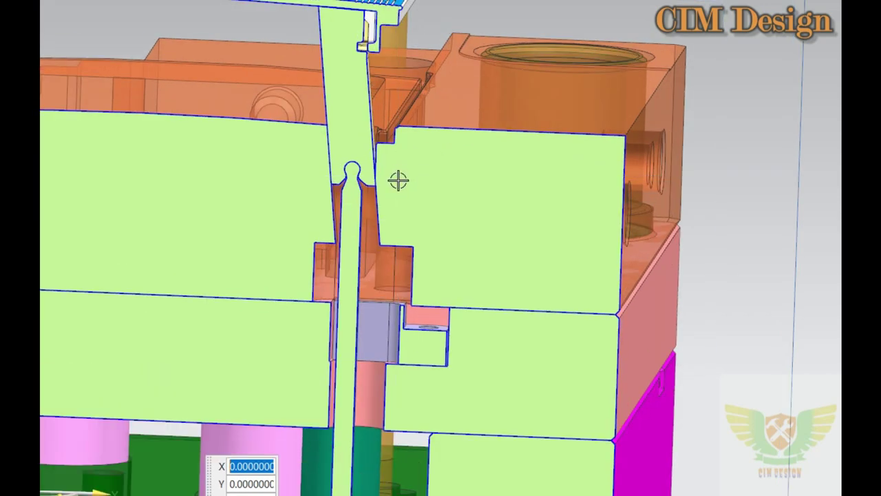
scroll(398, 181, down, 1)
scroll(421, 329, up, 1)
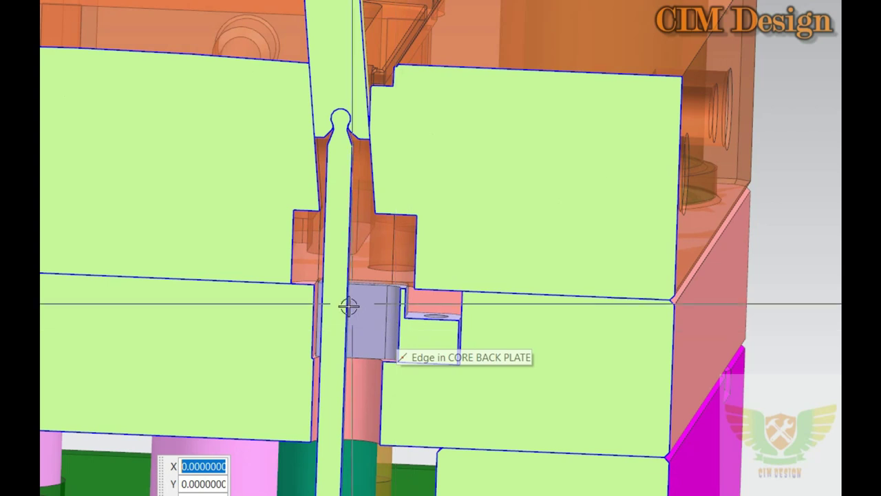
scroll(344, 312, down, 1)
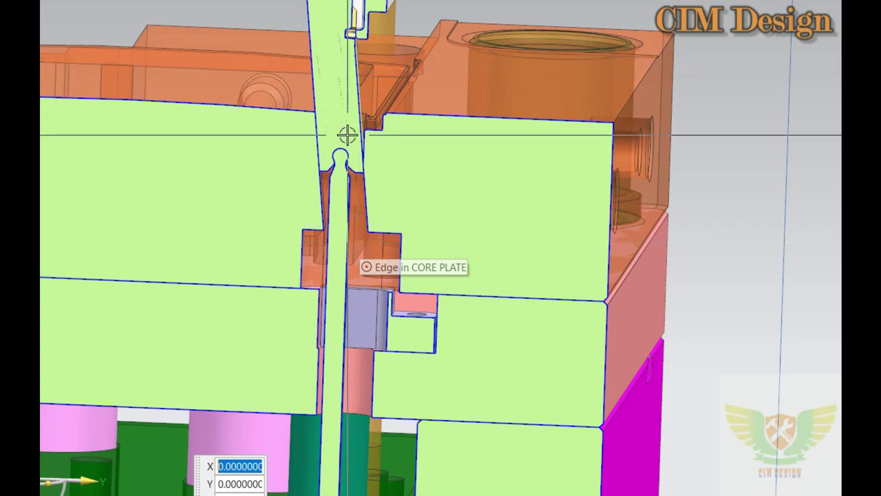
scroll(347, 134, down, 1)
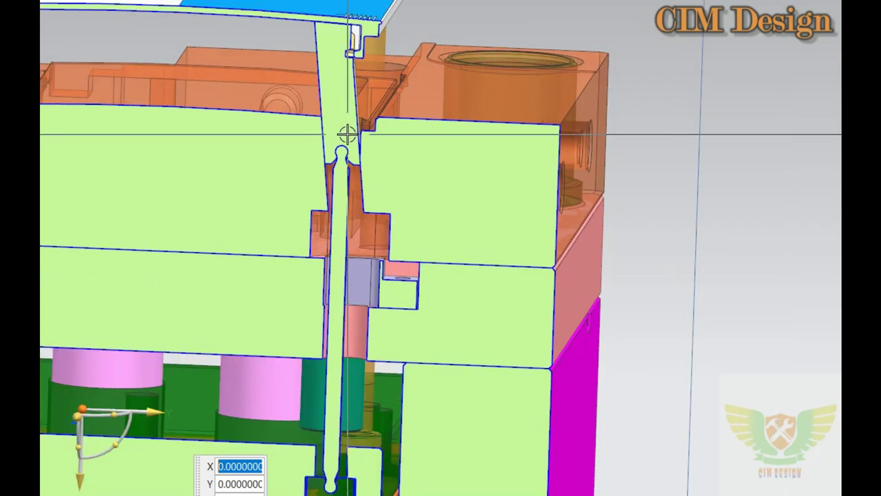
scroll(344, 136, down, 1)
scroll(340, 138, down, 1)
scroll(338, 138, down, 1)
Zoom and turn the sectioned mold to examine the lifter gaps from front and back
scroll(336, 138, up, 1)
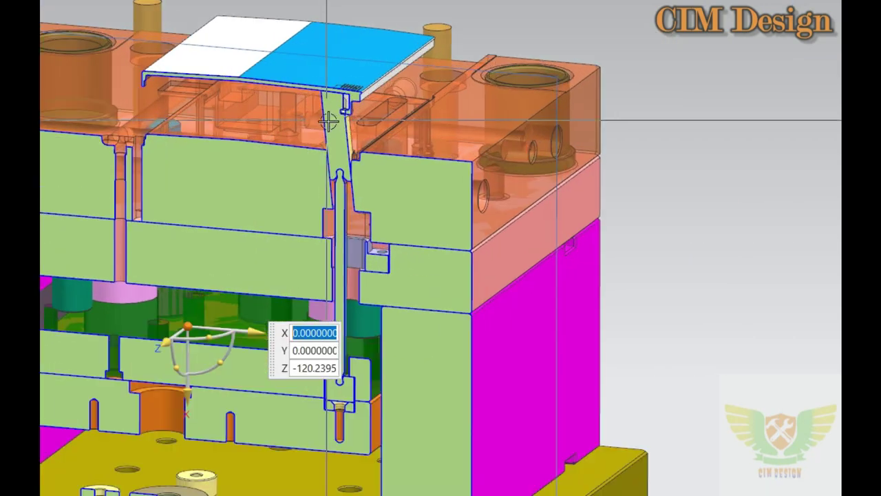
scroll(344, 140, up, 1)
scroll(354, 141, up, 1)
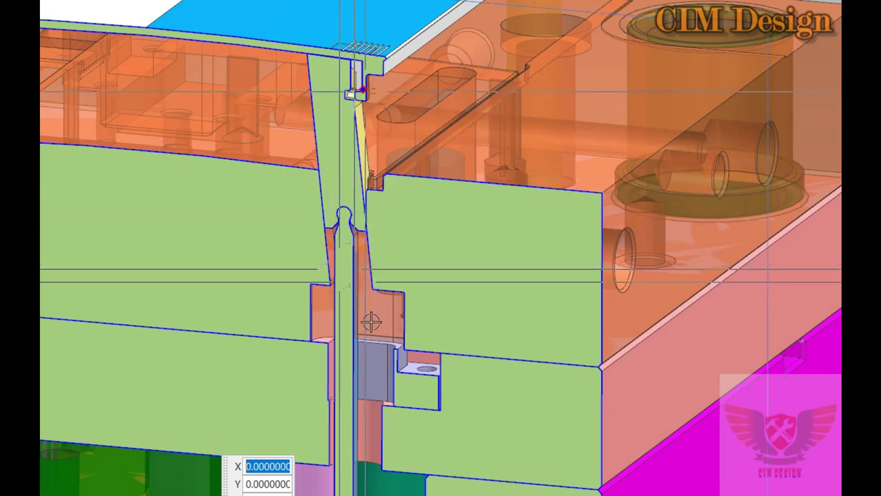
scroll(371, 322, down, 2)
scroll(354, 311, down, 2)
scroll(340, 303, down, 2)
scroll(325, 294, down, 2)
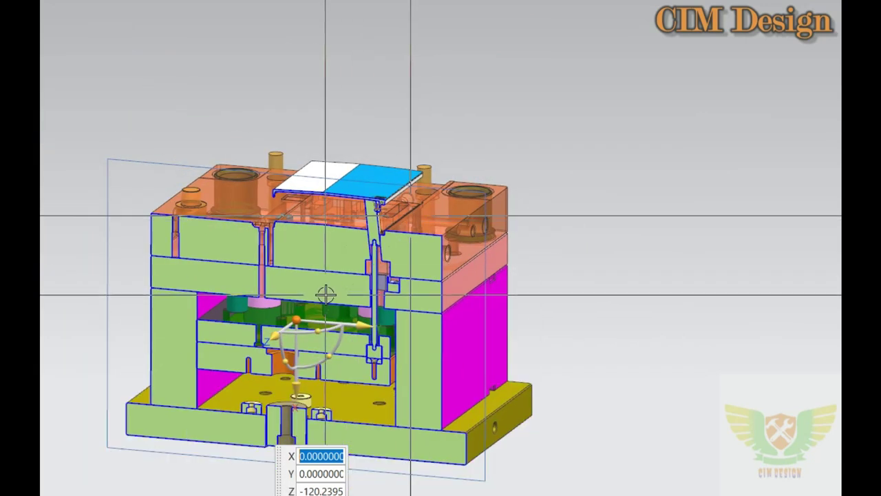
scroll(388, 191, down, 1)
scroll(350, 289, up, 1)
scroll(338, 232, up, 2)
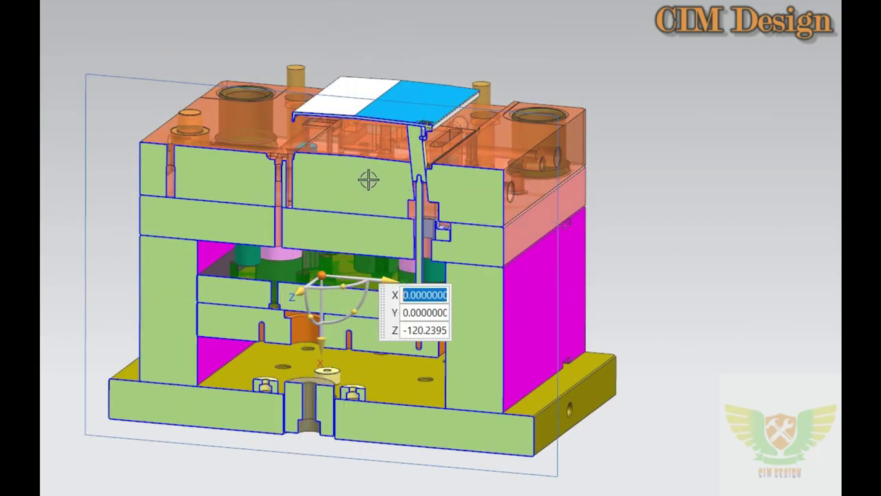
middle_drag(369, 179, 356, 188)
scroll(363, 195, up, 2)
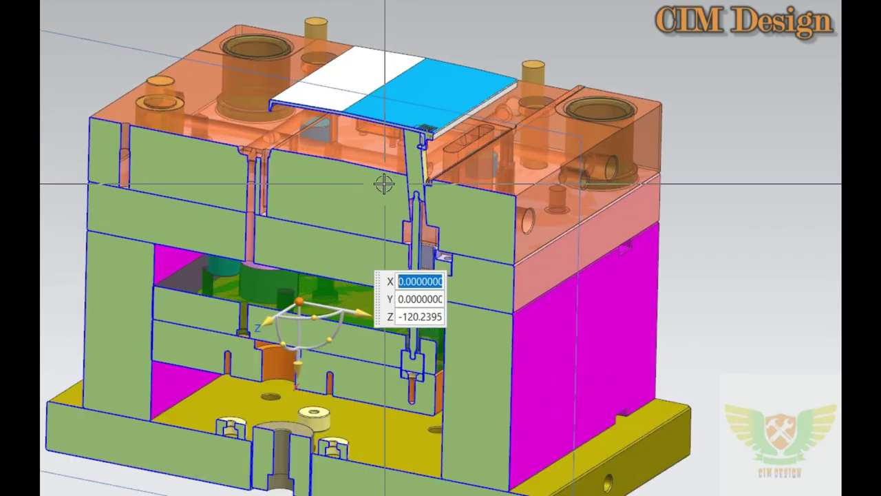
scroll(383, 181, down, 1)
scroll(378, 177, down, 1)
scroll(370, 167, down, 2)
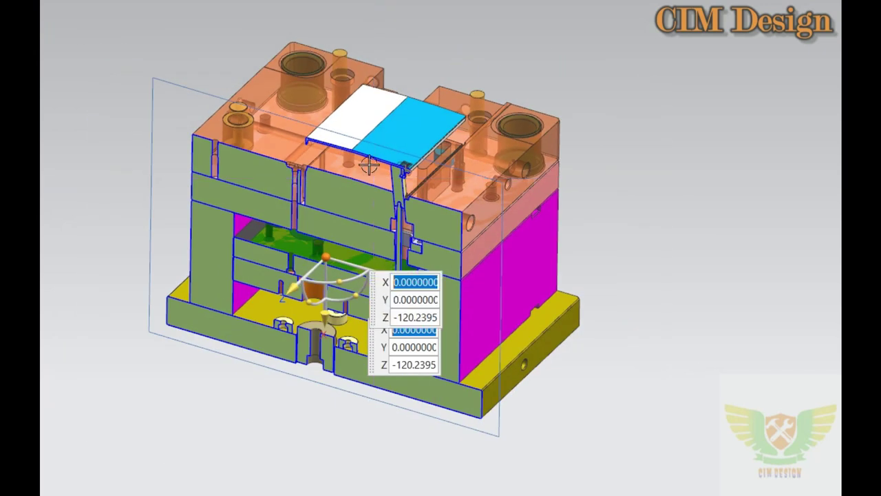
Orbit the sectioned mold to a near-front view and zoom in on the lifter clearances
mouse_move(369, 166)
middle_down()
mouse_move(372, 149)
mouse_move(372, 168)
middle_up()
scroll(372, 148, up, 1)
scroll(369, 170, up, 2)
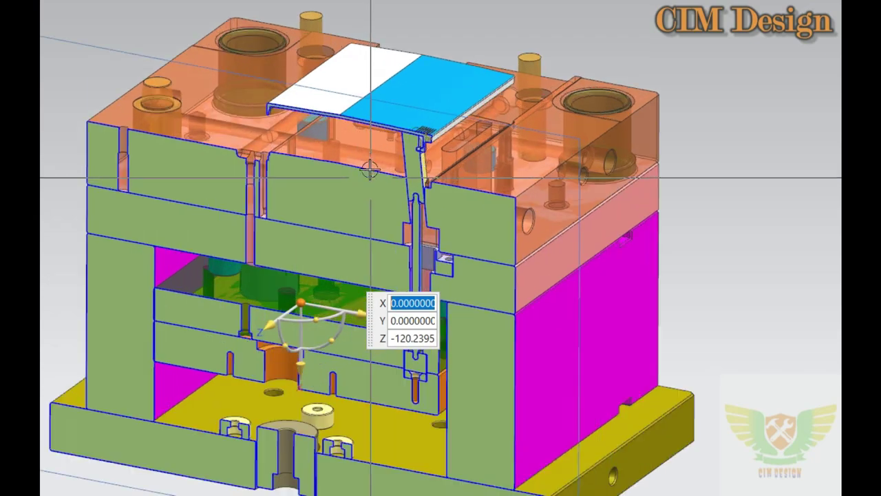
scroll(338, 210, down, 1)
scroll(357, 205, up, 1)
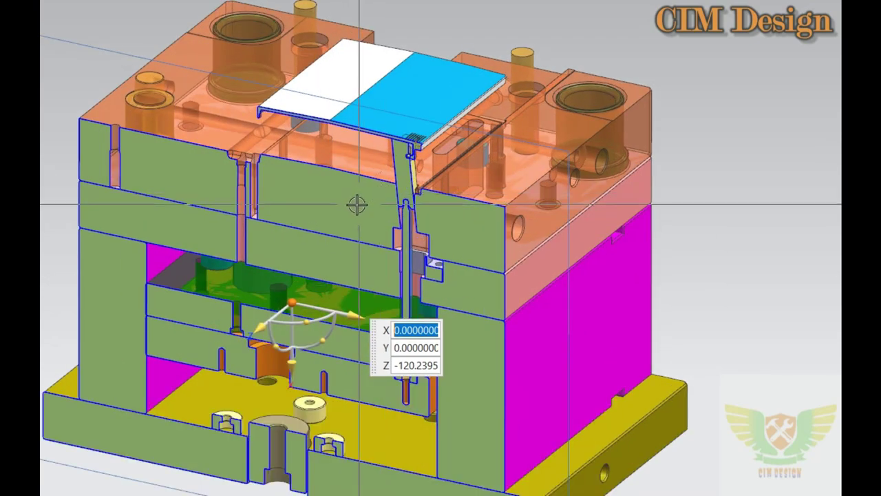
scroll(357, 205, down, 1)
scroll(357, 205, up, 1)
scroll(318, 204, down, 1)
mouse_move(357, 205)
middle_down()
mouse_move(318, 203)
mouse_move(315, 213)
middle_up()
scroll(320, 207, up, 1)
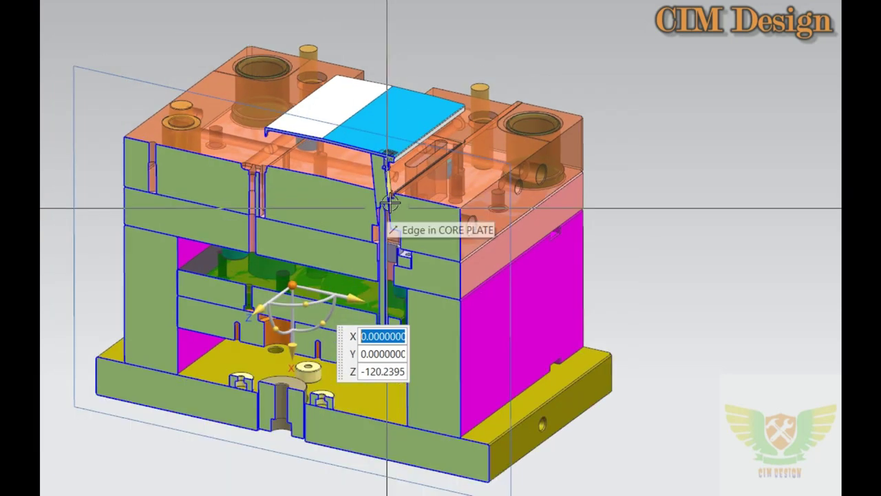
scroll(389, 204, up, 1)
scroll(384, 197, down, 1)
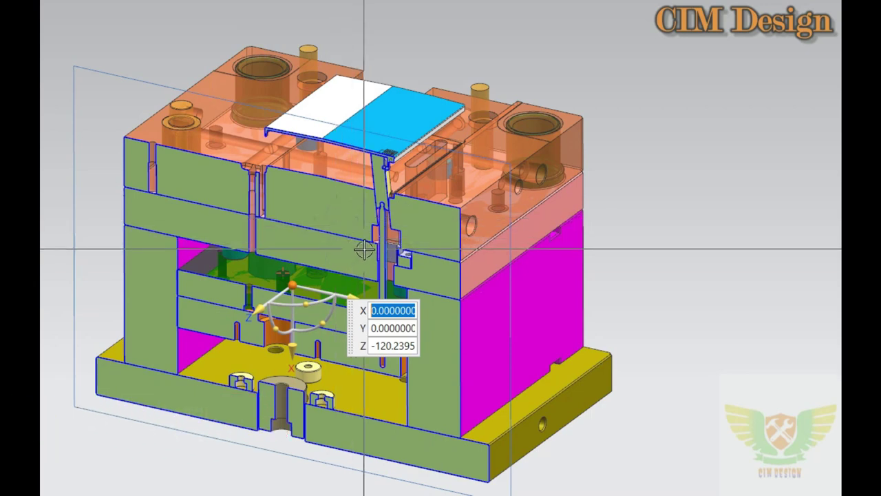
scroll(454, 198, up, 2)
scroll(449, 199, down, 2)
scroll(449, 200, up, 2)
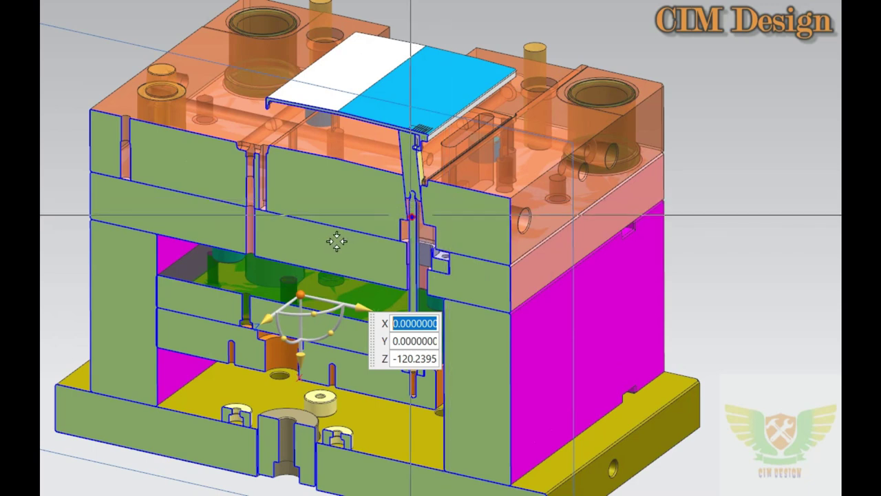
scroll(338, 216, up, 1)
scroll(338, 206, down, 1)
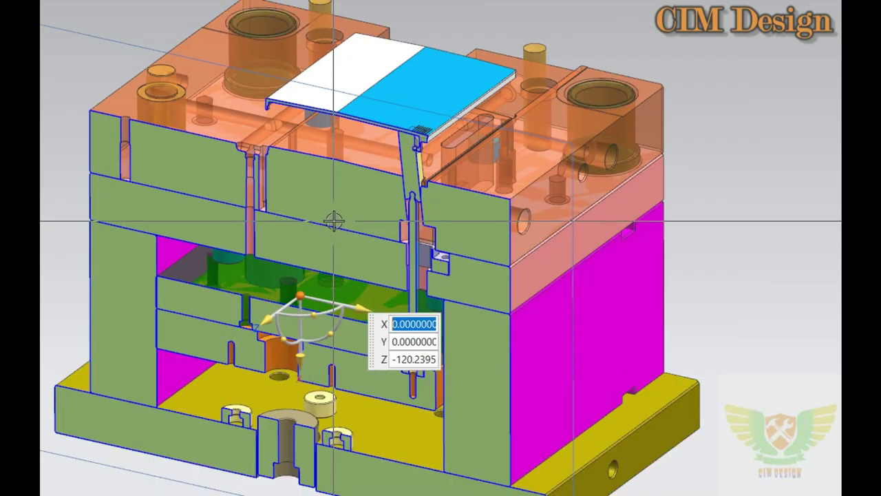
scroll(372, 114, up, 1)
scroll(372, 113, down, 1)
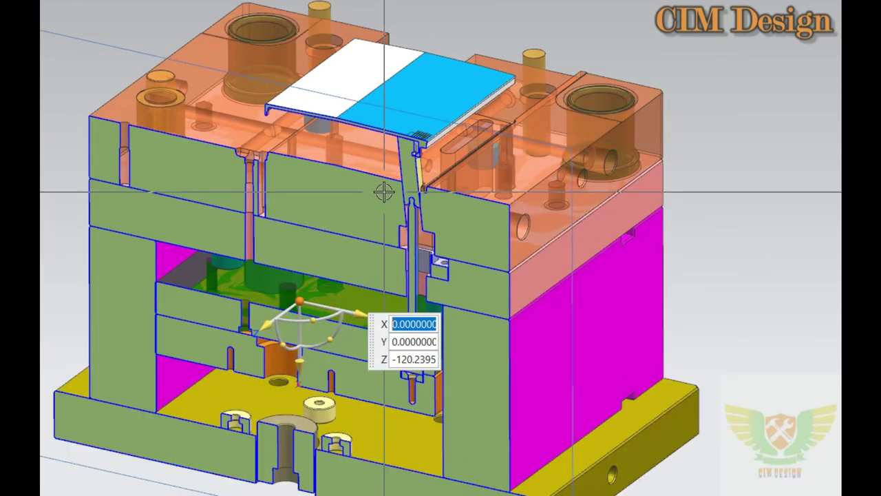
scroll(378, 211, down, 1)
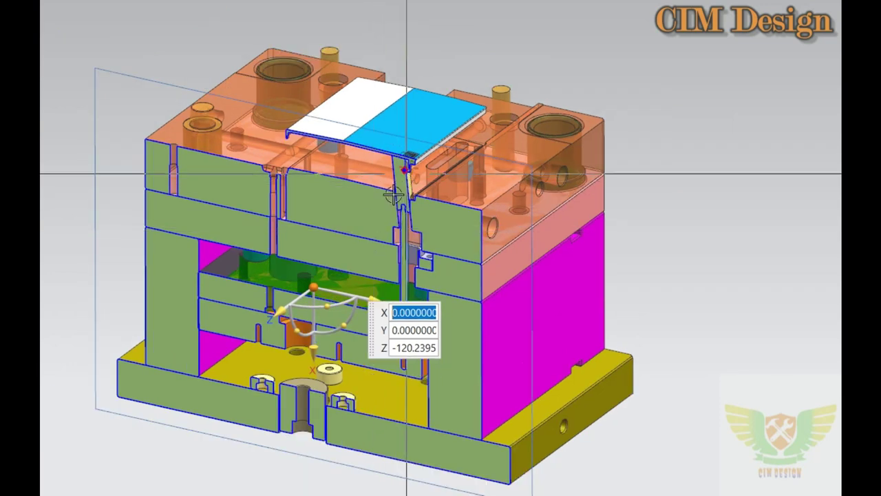
scroll(386, 172, down, 1)
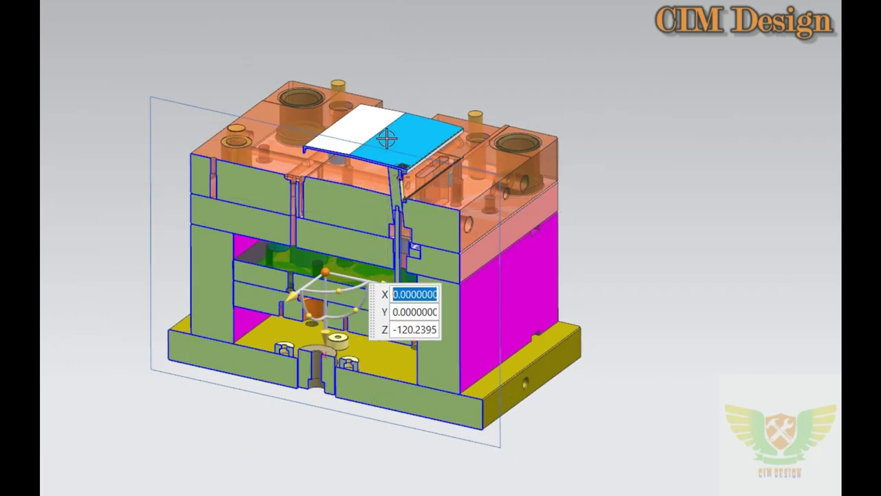
scroll(383, 141, up, 2)
scroll(381, 143, down, 1)
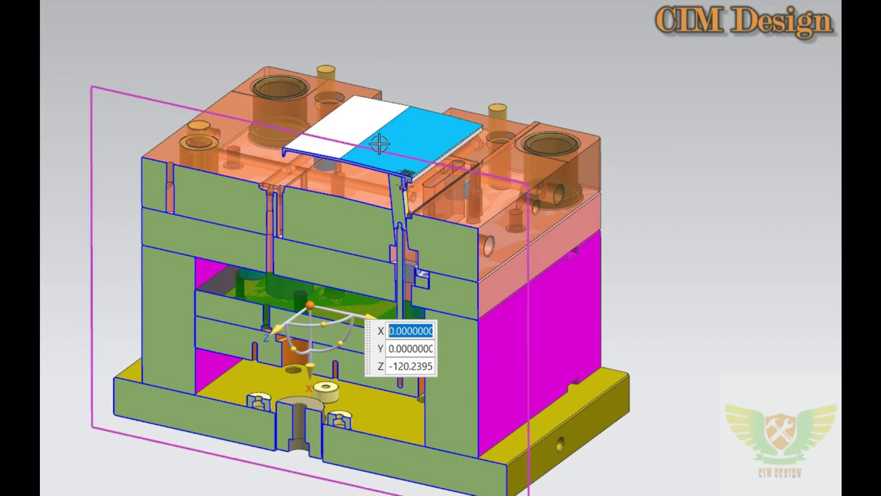
scroll(378, 141, up, 1)
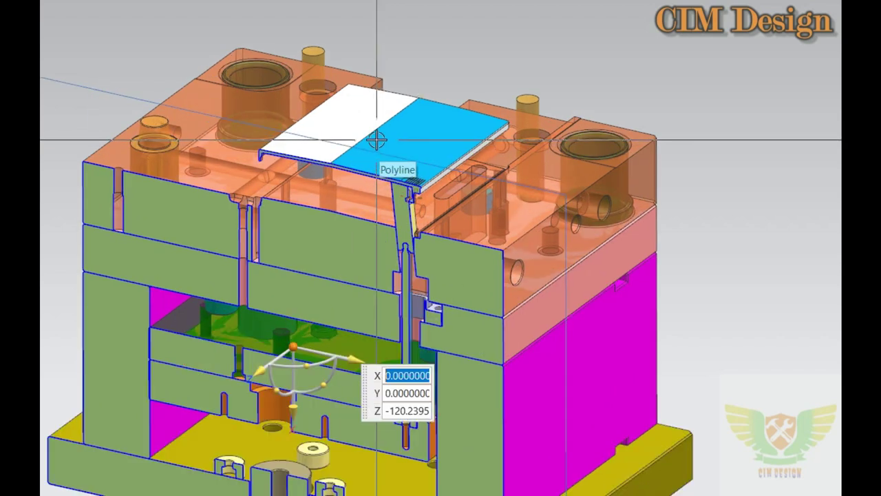
scroll(373, 144, down, 1)
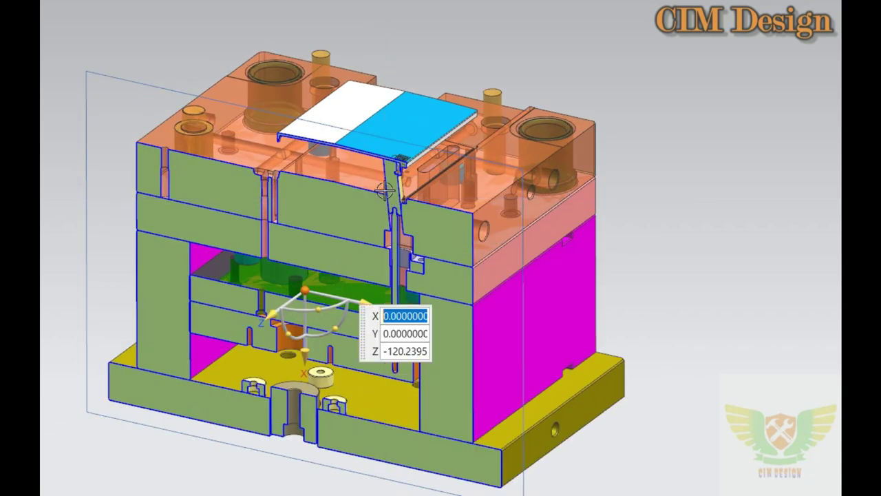
Tilt the view, then rotate the complete closed mold assembly to a new angle
middle_drag(387, 209, 378, 185)
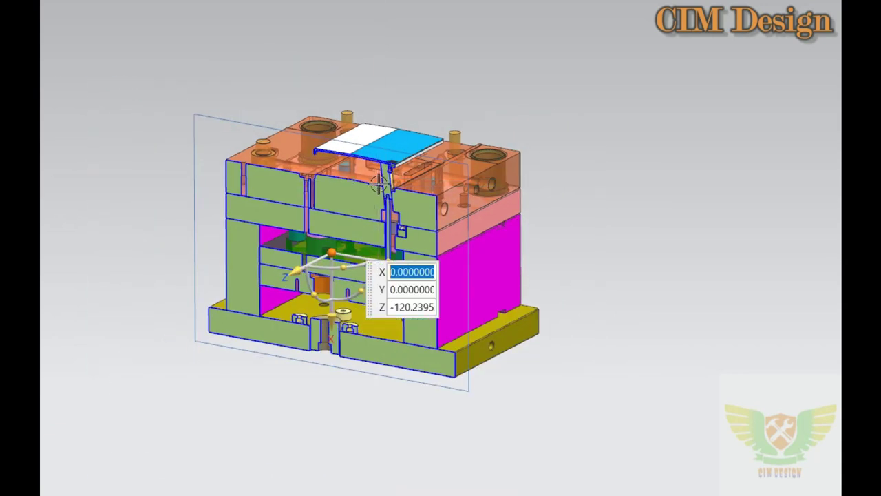
scroll(382, 178, up, 1)
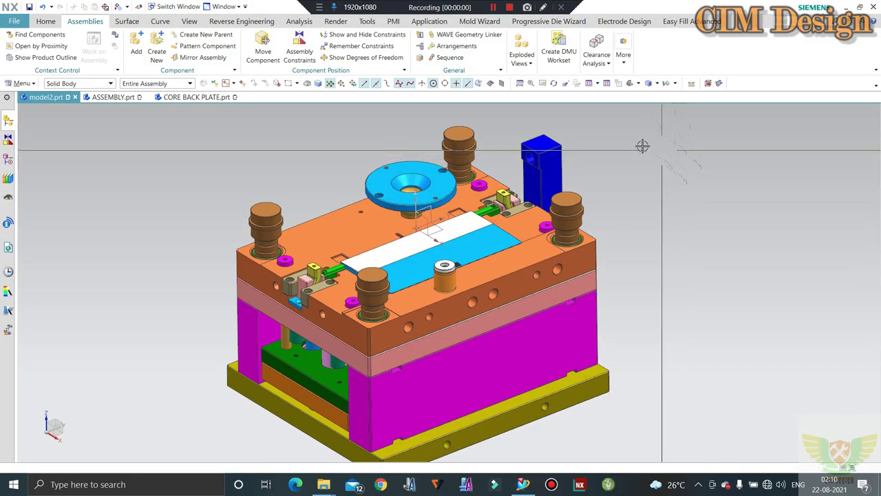
mouse_move(642, 146)
middle_down()
mouse_move(640, 135)
mouse_move(648, 157)
middle_up()
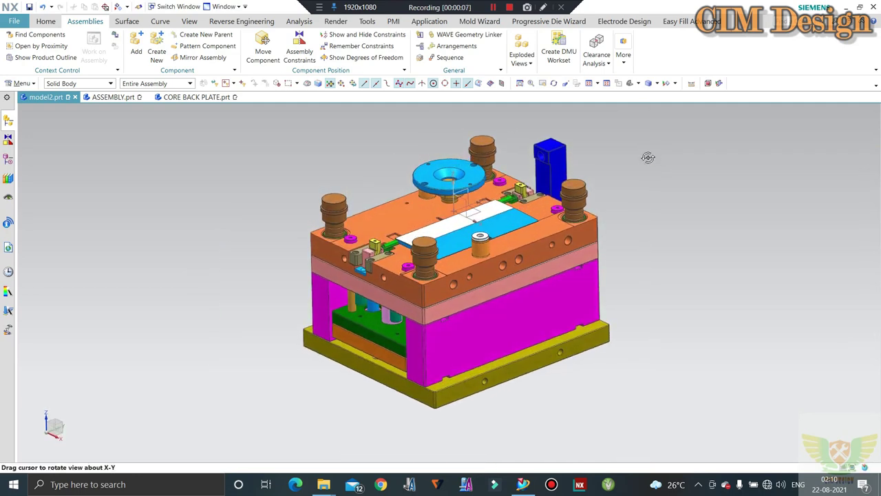
scroll(650, 157, down, 2)
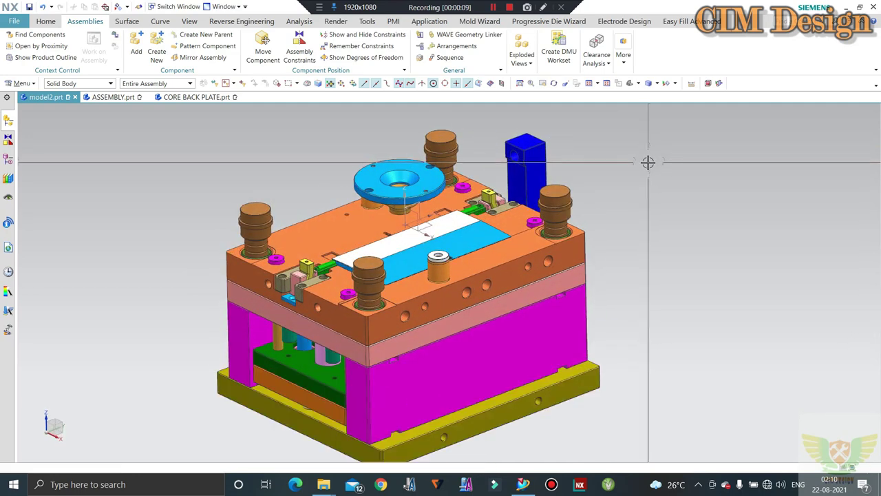
scroll(661, 171, up, 2)
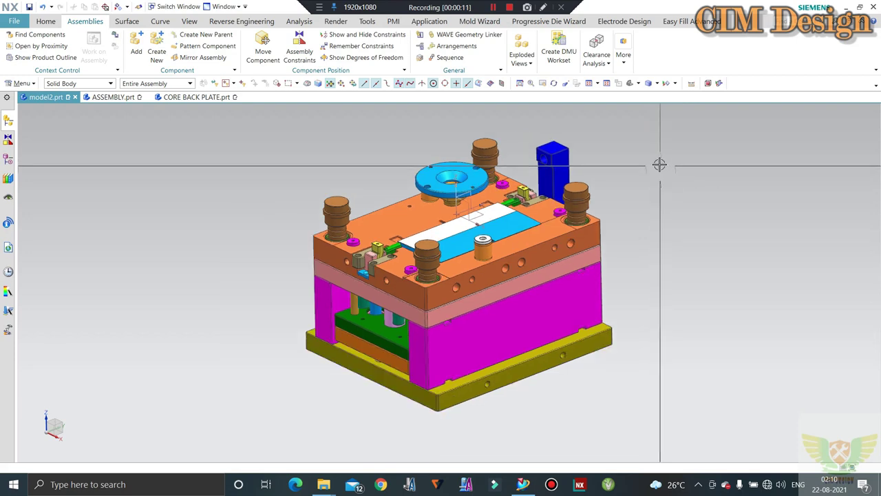
mouse_move(659, 163)
middle_down()
mouse_move(654, 137)
mouse_move(647, 157)
middle_up()
scroll(648, 158, down, 2)
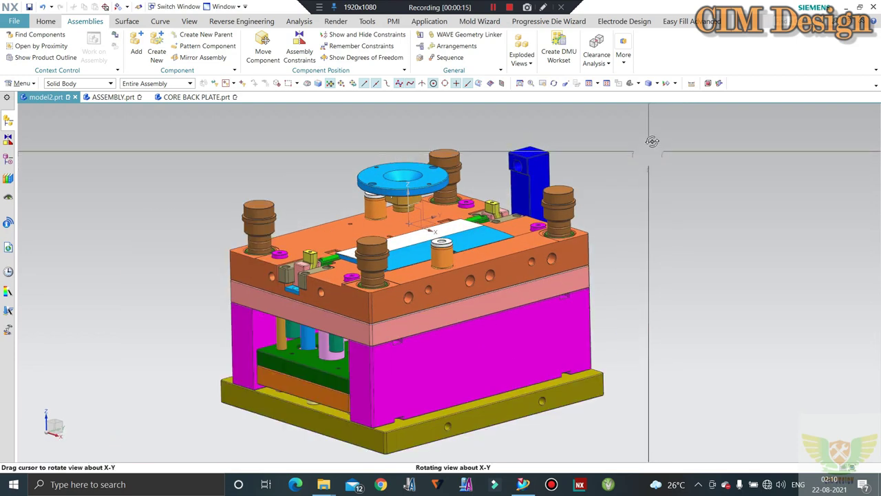
mouse_move(652, 141)
middle_down()
mouse_move(653, 131)
mouse_move(652, 165)
mouse_move(638, 136)
mouse_move(638, 171)
mouse_move(641, 131)
mouse_move(610, 232)
middle_up()
mouse_move(507, 318)
middle_down()
mouse_move(507, 307)
mouse_move(515, 329)
middle_up()
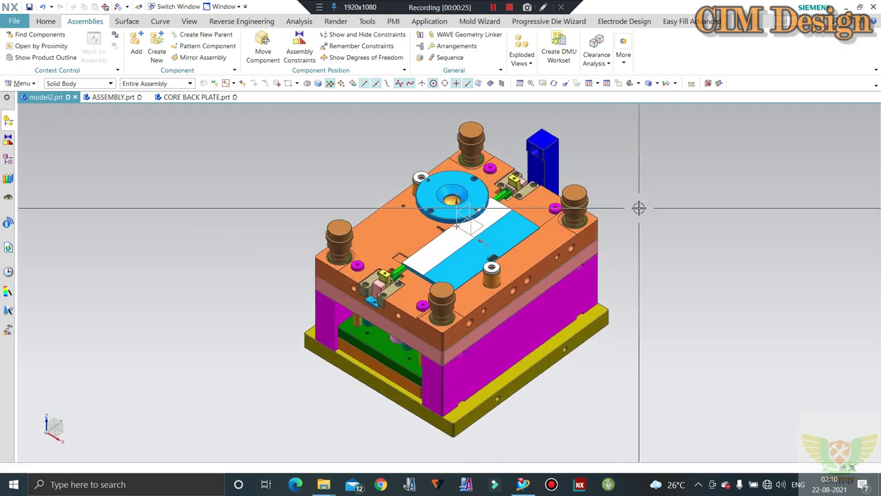
middle_drag(628, 189, 634, 175)
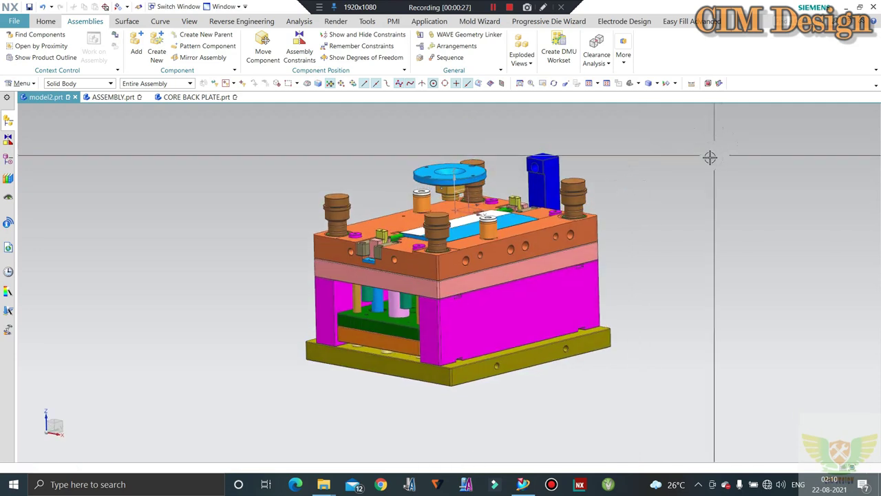
mouse_move(710, 157)
middle_down()
mouse_move(643, 161)
mouse_move(643, 187)
middle_up()
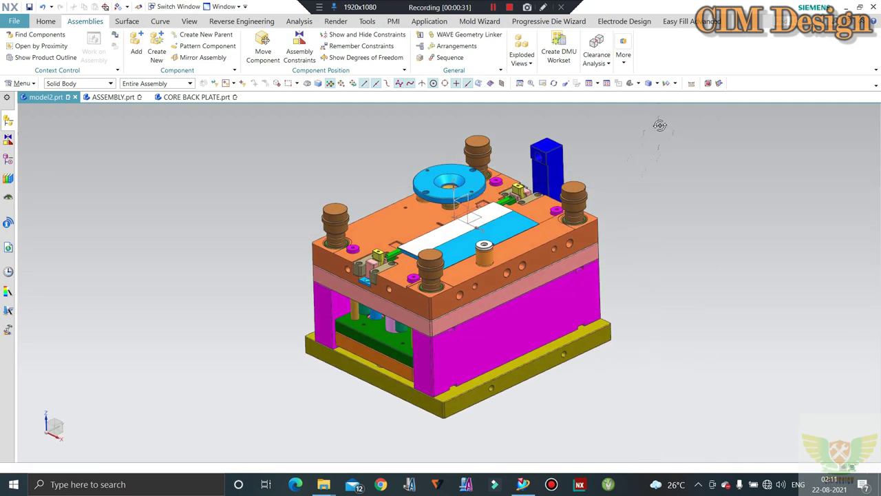
scroll(637, 174, up, 2)
mouse_move(637, 157)
middle_down()
mouse_move(636, 147)
mouse_move(636, 165)
mouse_move(653, 122)
mouse_move(643, 149)
mouse_move(650, 165)
mouse_move(651, 137)
mouse_move(639, 169)
mouse_move(642, 143)
mouse_move(641, 162)
middle_up()
scroll(645, 150, down, 1)
scroll(657, 167, up, 2)
scroll(642, 143, up, 2)
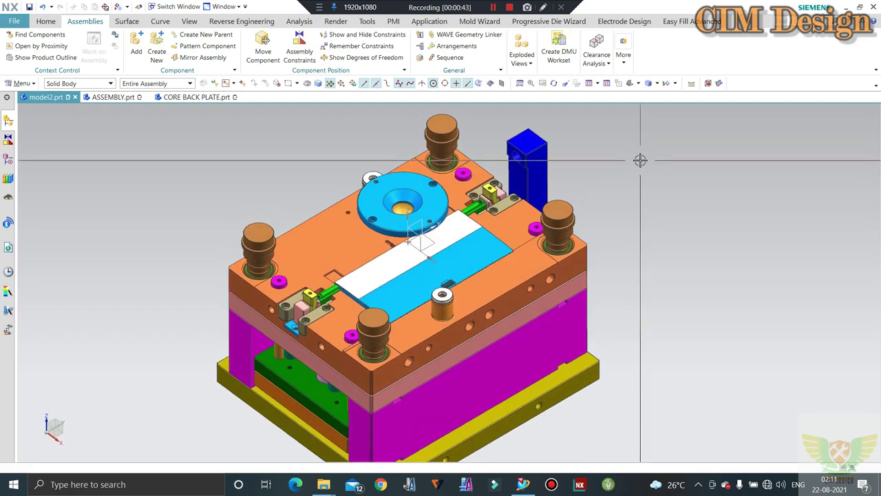
mouse_move(635, 119)
middle_down()
mouse_move(650, 172)
mouse_move(633, 147)
mouse_move(616, 280)
mouse_move(612, 162)
mouse_move(615, 179)
mouse_move(612, 171)
middle_up()
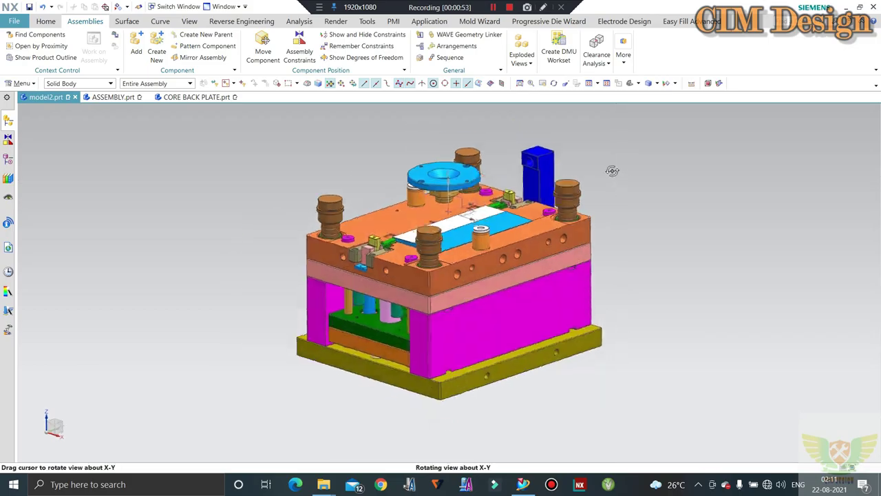